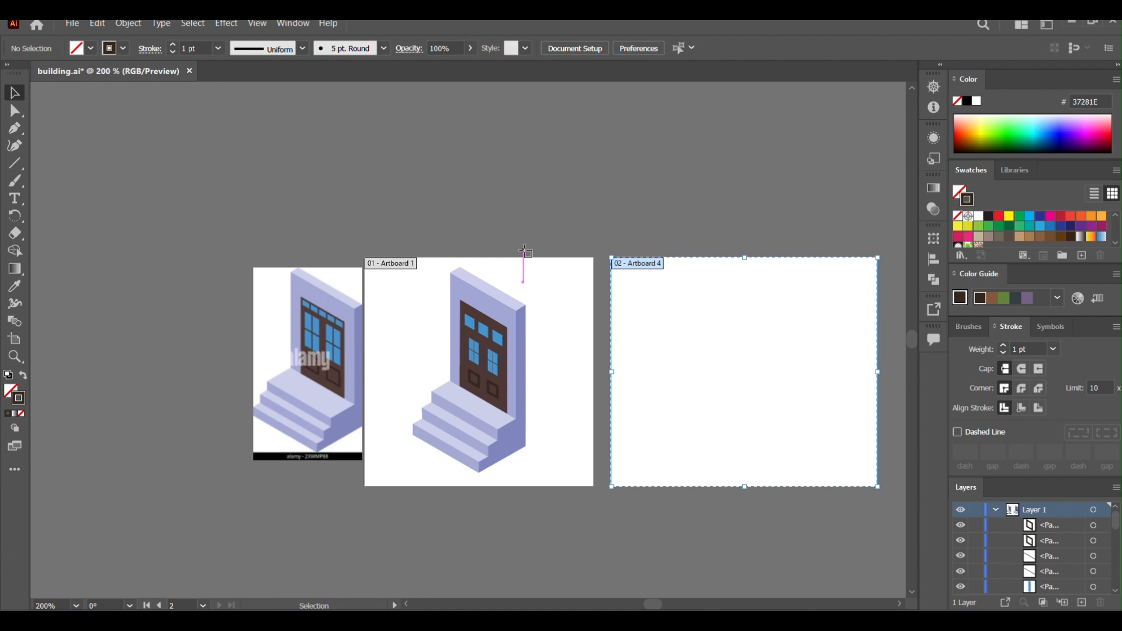
Show the isometric guide grids on both artboards to examine them, and hide them again.
key(a)
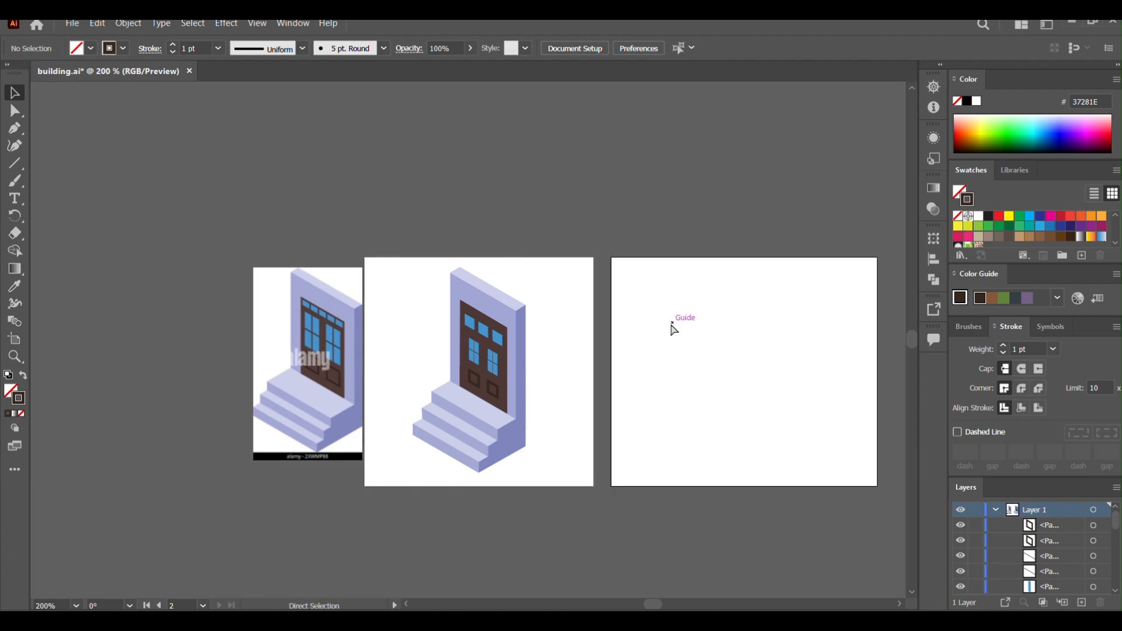
key(ctrl+semicolon)
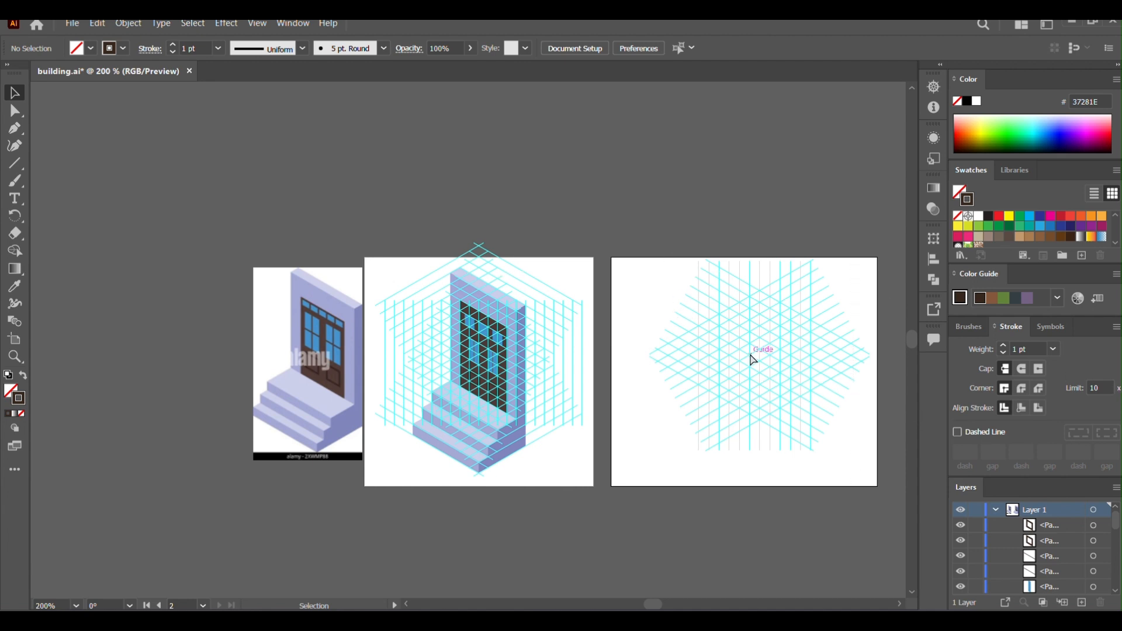
key(ctrl+semicolon)
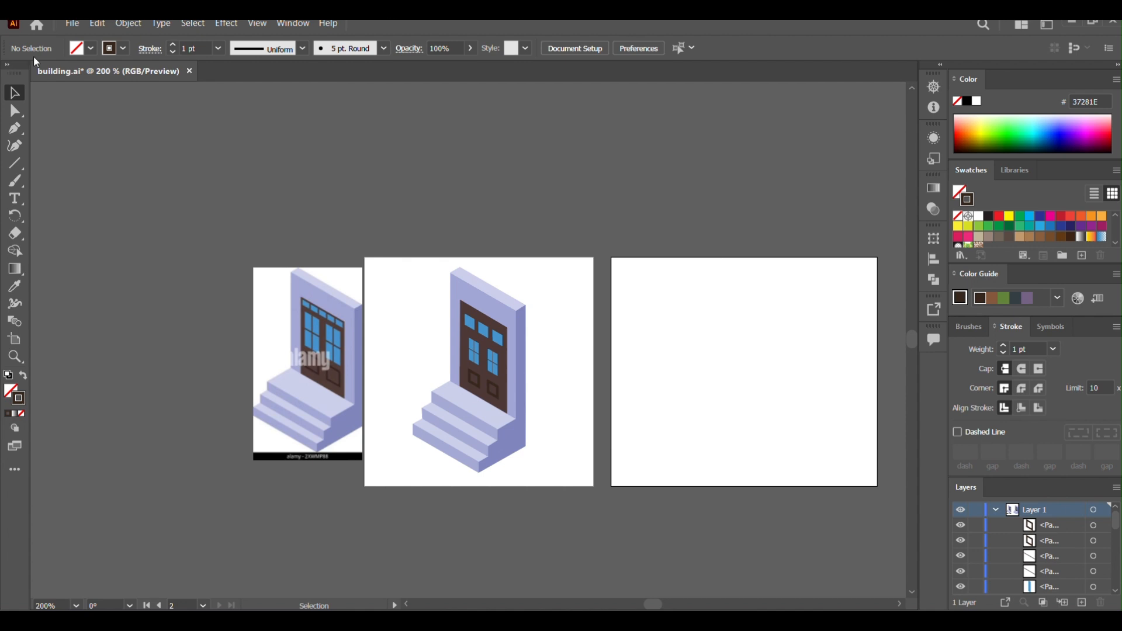
Set the stroke weight to 0.2 pt for drawing with the Line Segment tool.
click(16, 164)
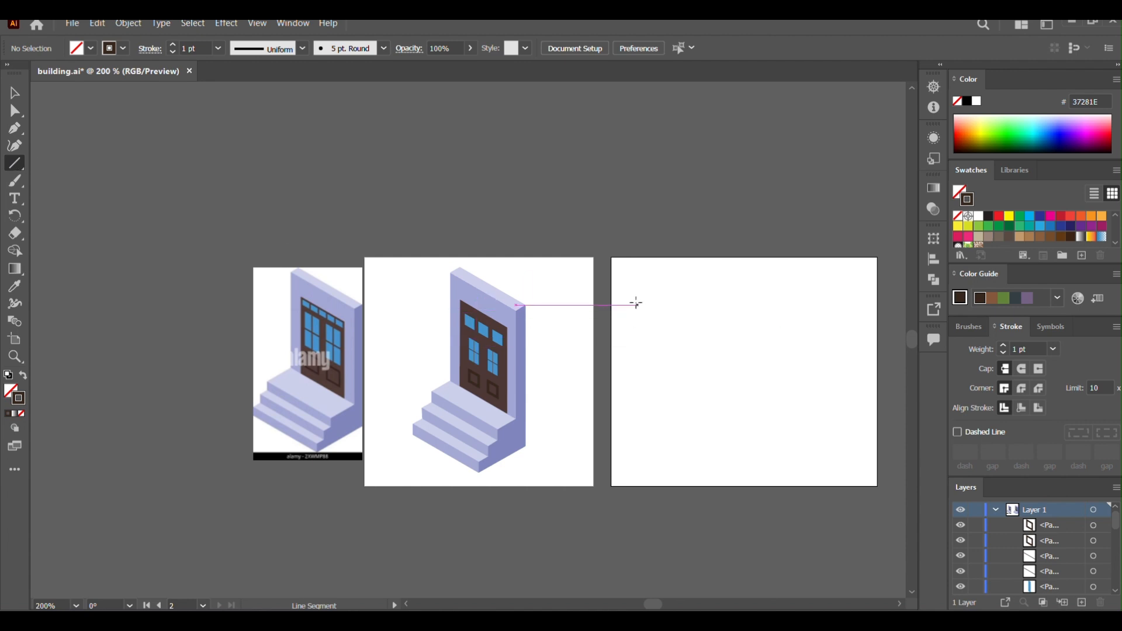
click(186, 48)
text(.2)
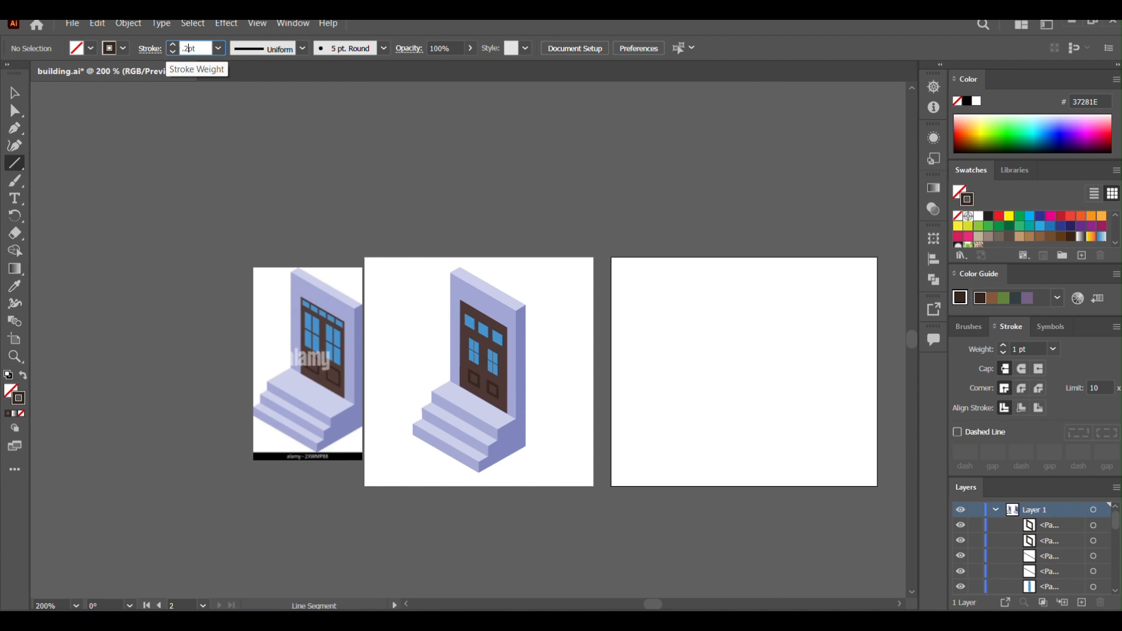
key(Return)
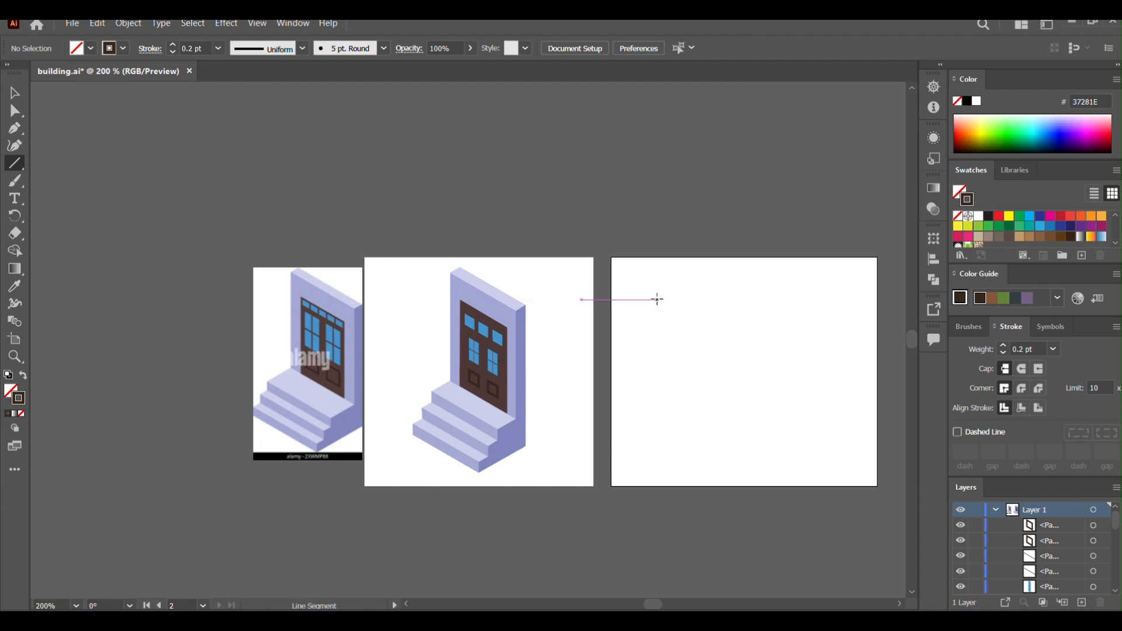
Draw a vertical line 54.75 px long at 270° on the empty artboard and move it up near the artboard's left edge.
drag(658, 300, 658, 446)
key(Delete)
click(756, 351)
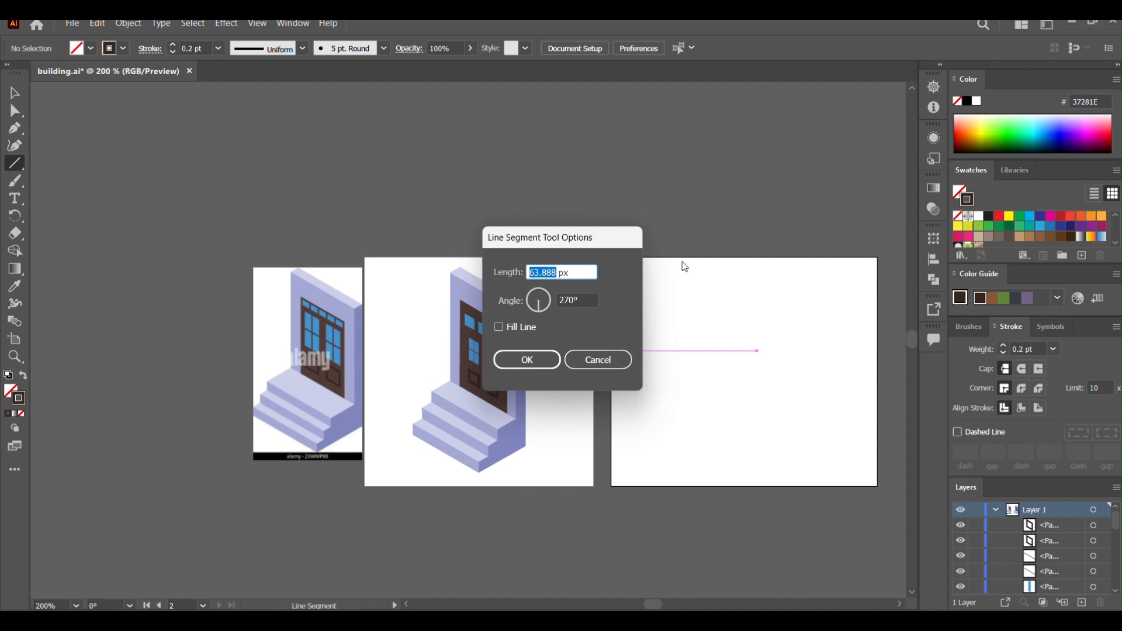
text(54.75)
click(528, 360)
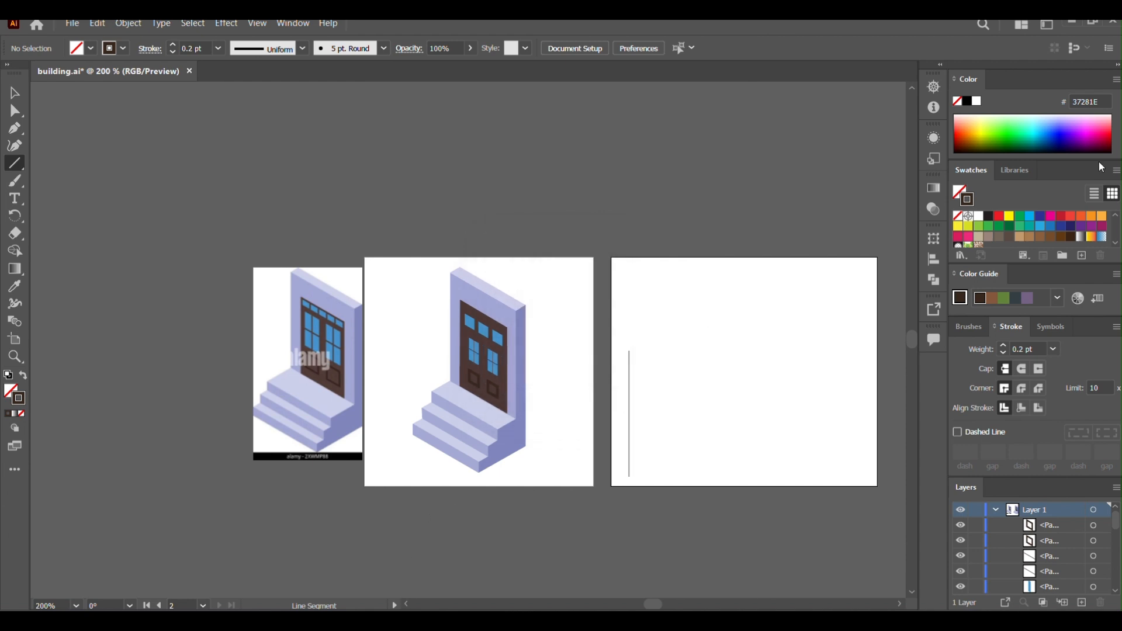
key(v)
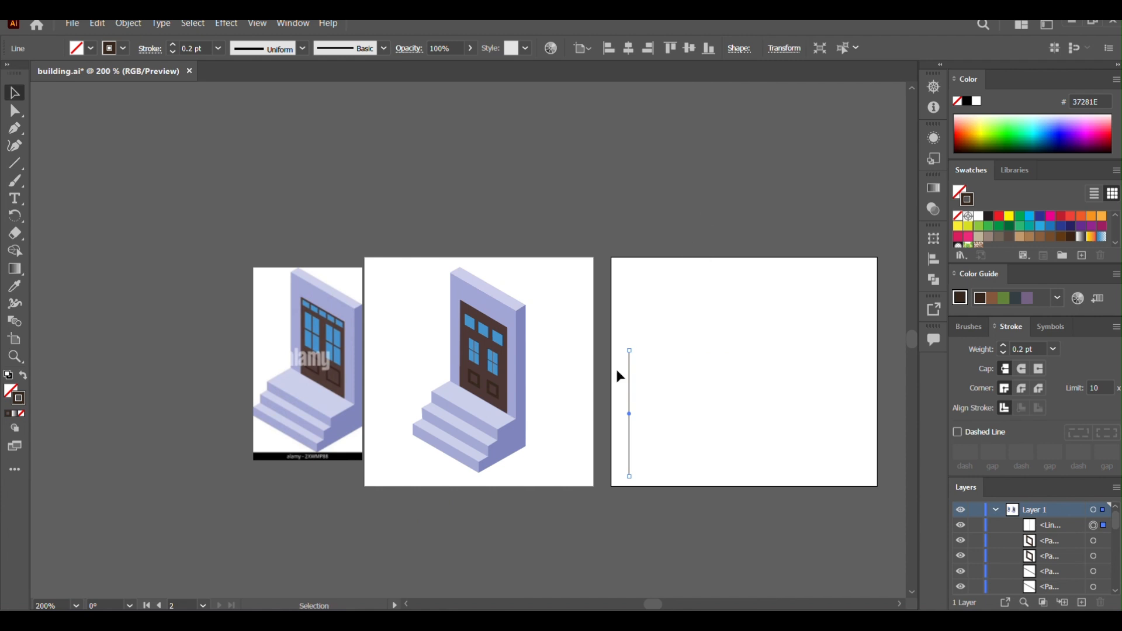
drag(628, 386, 630, 343)
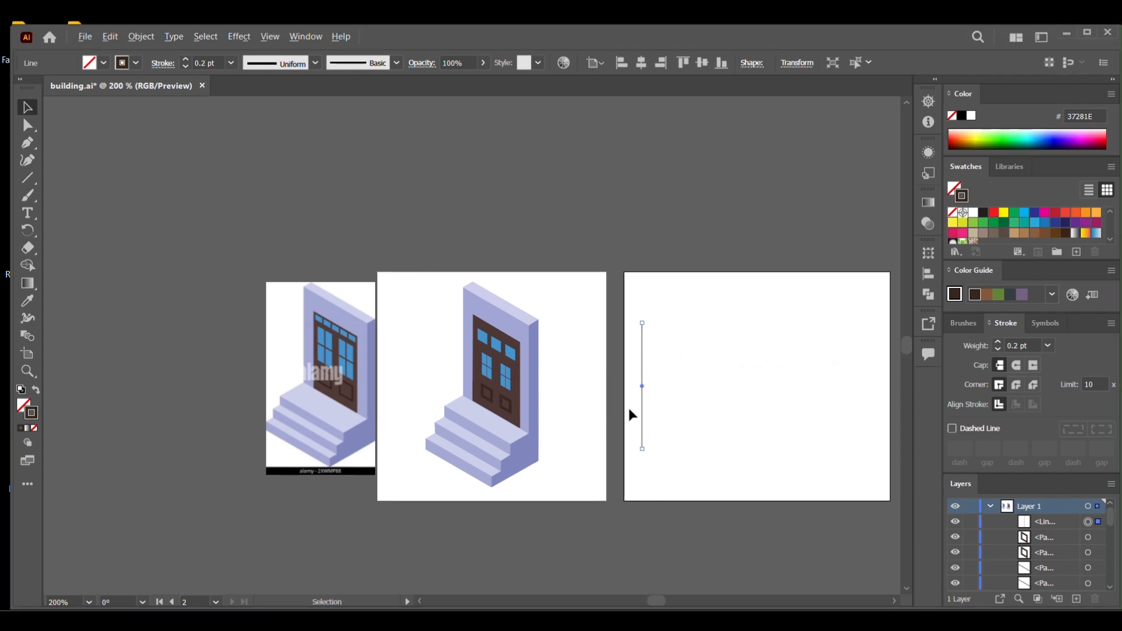
Copy the vertical line a short distance to the right and repeat the duplication until a row of lines spans the artboard.
drag(643, 403, 655, 408)
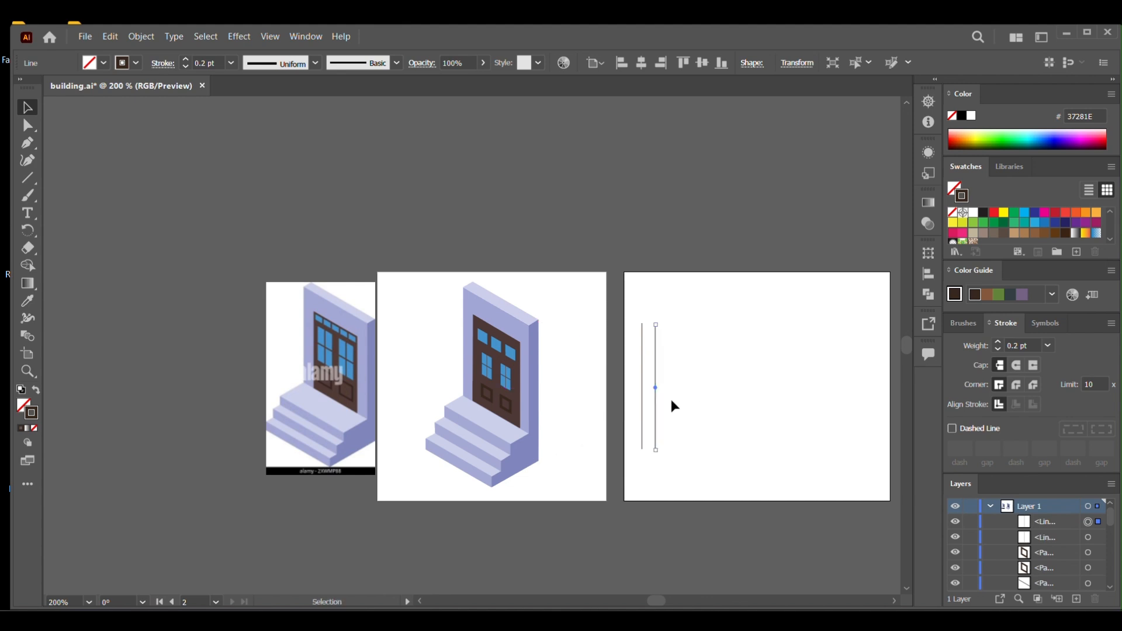
key(a)
click(691, 403)
key(ctrl+d)
key(ctrl+d)
key(ctrl+d)
key(ctrl+d)
key(ctrl+d)
key(ctrl+d)
key(ctrl+d)
key(ctrl+d)
key(ctrl+d)
key(ctrl+d)
key(ctrl+d)
key(ctrl+d)
key(ctrl+d)
key(ctrl+d)
key(ctrl+d)
key(ctrl+d)
Align all the vertical lines on their vertical centres and group them, centred horizontally on the artboard.
key(v)
drag(628, 396, 703, 428)
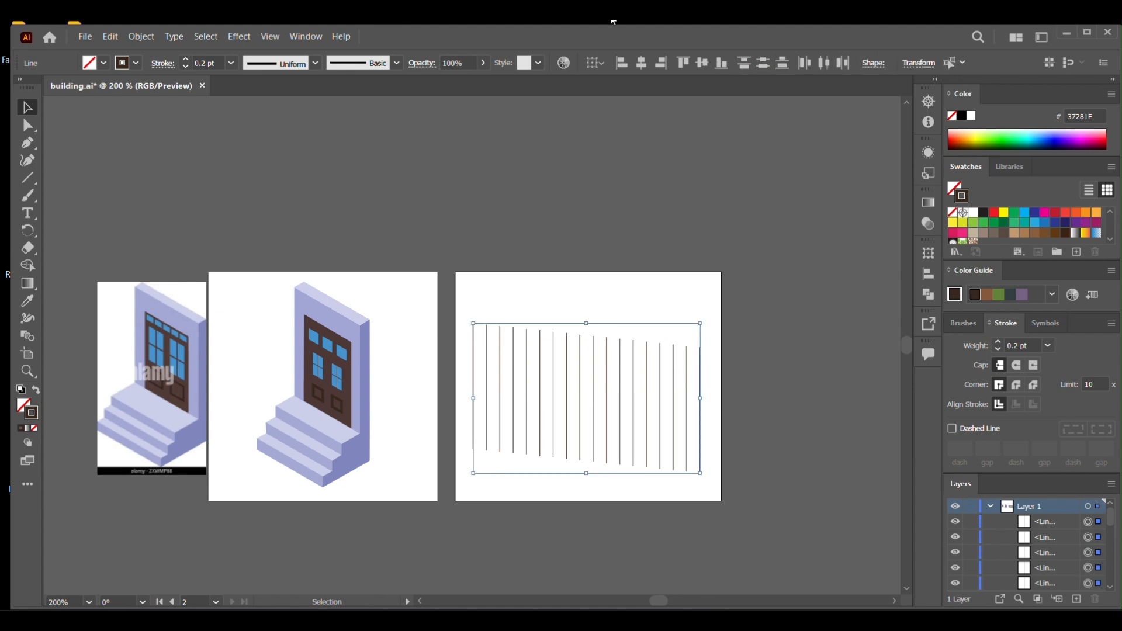
click(700, 65)
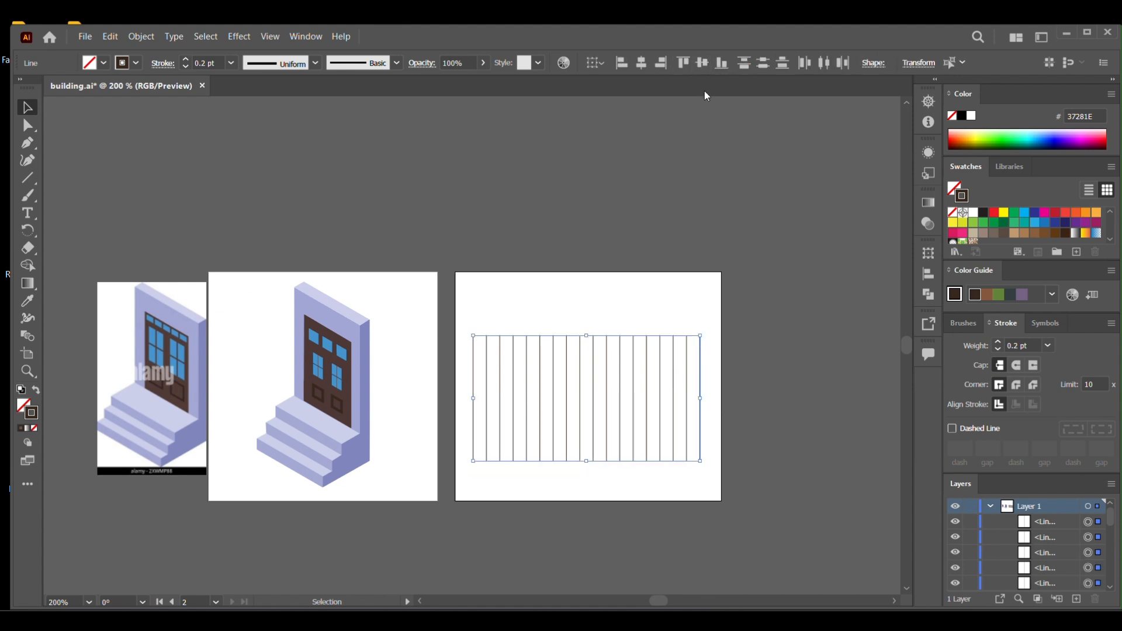
key(a)
key(ctrl+g)
key(v)
click(647, 64)
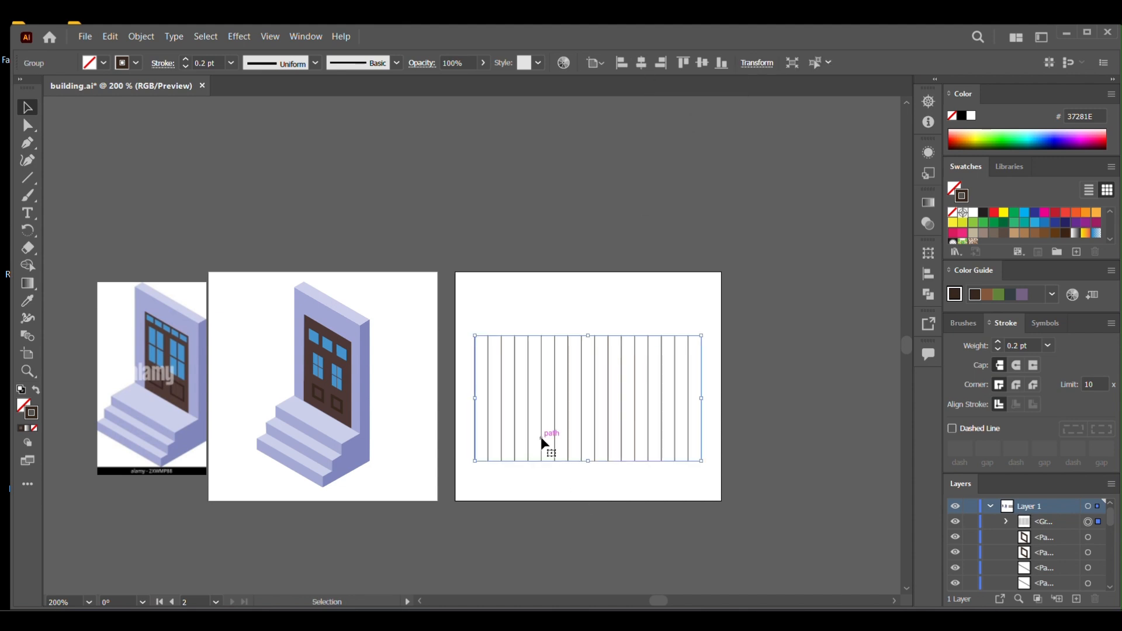
Create a copy of the vertical line group rotated by 60°.
click(27, 232)
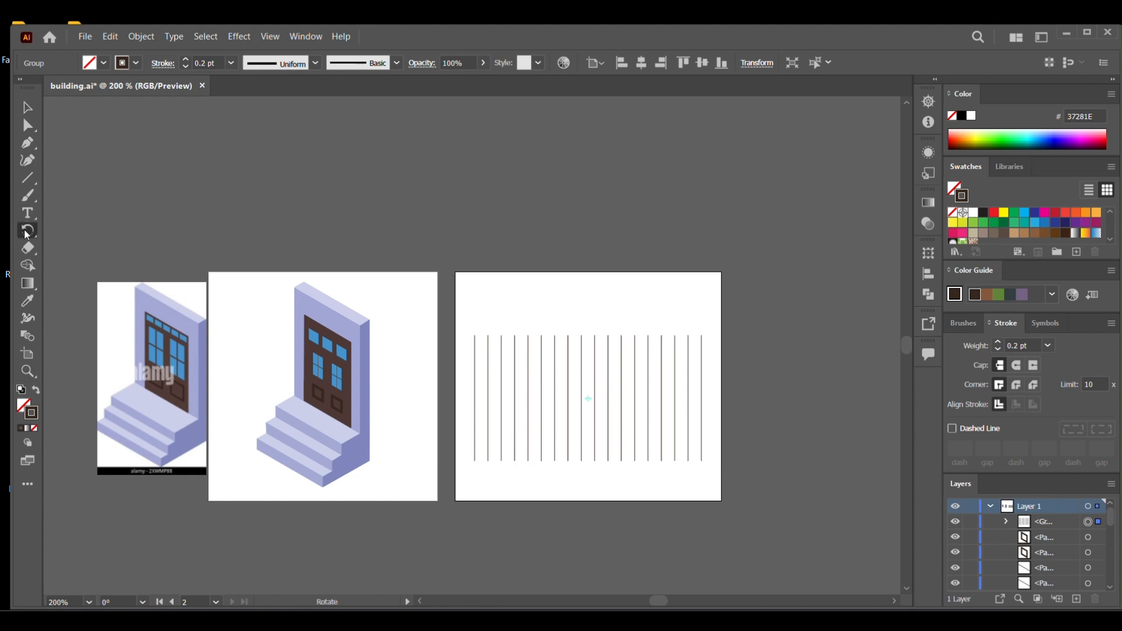
mouse_move(27, 234)
mouse_down()
mouse_move(31, 214)
mouse_move(32, 235)
mouse_up()
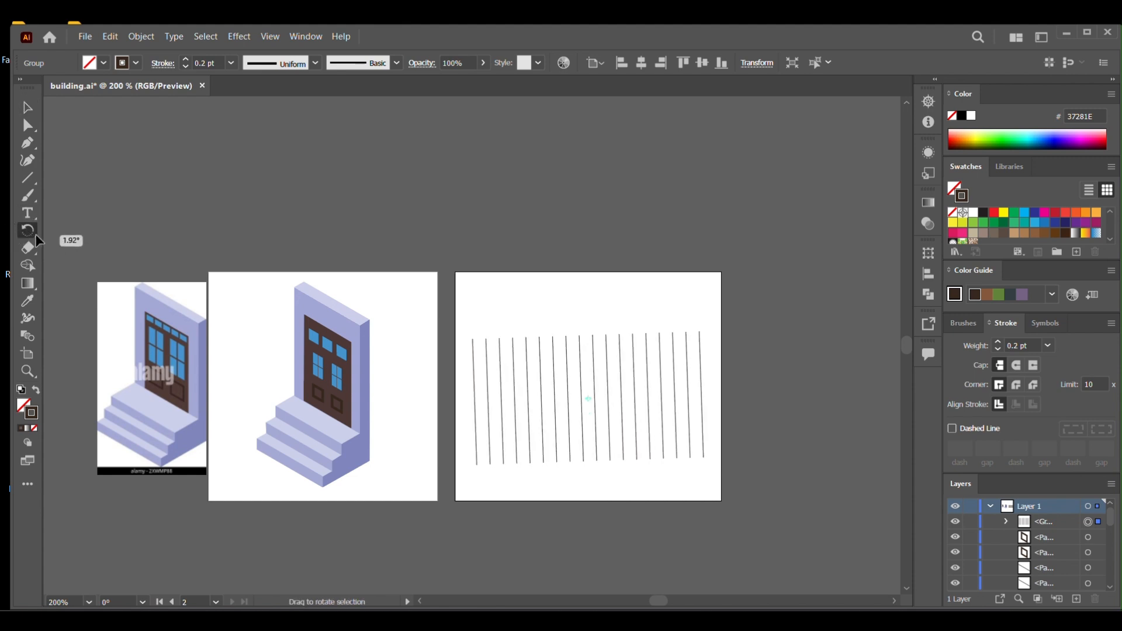
double_click(28, 232)
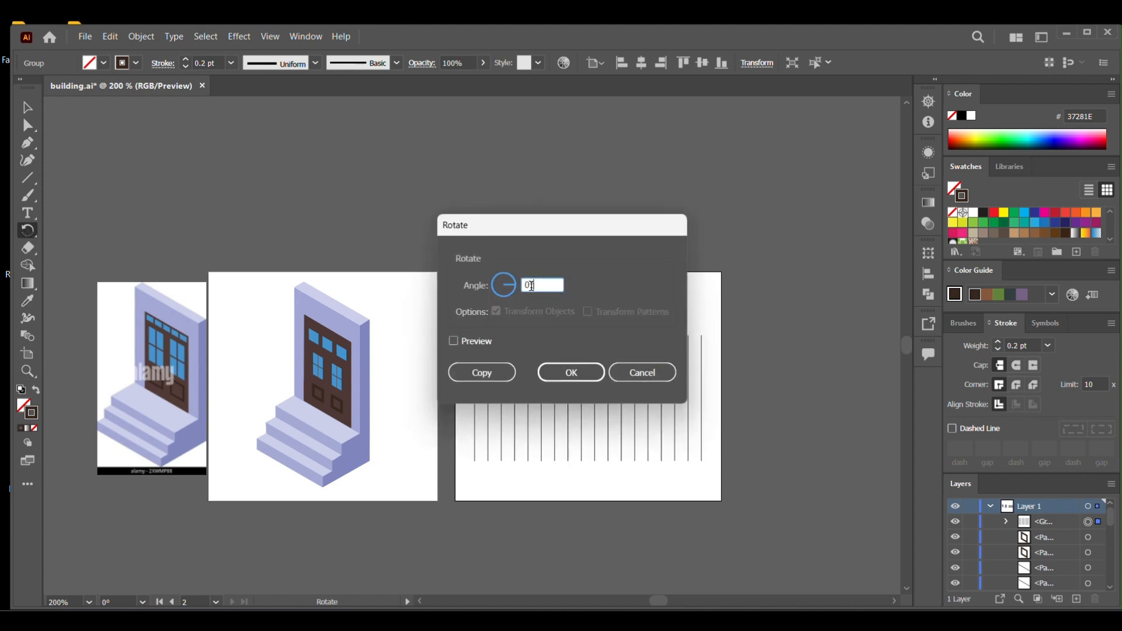
text(60)
click(482, 372)
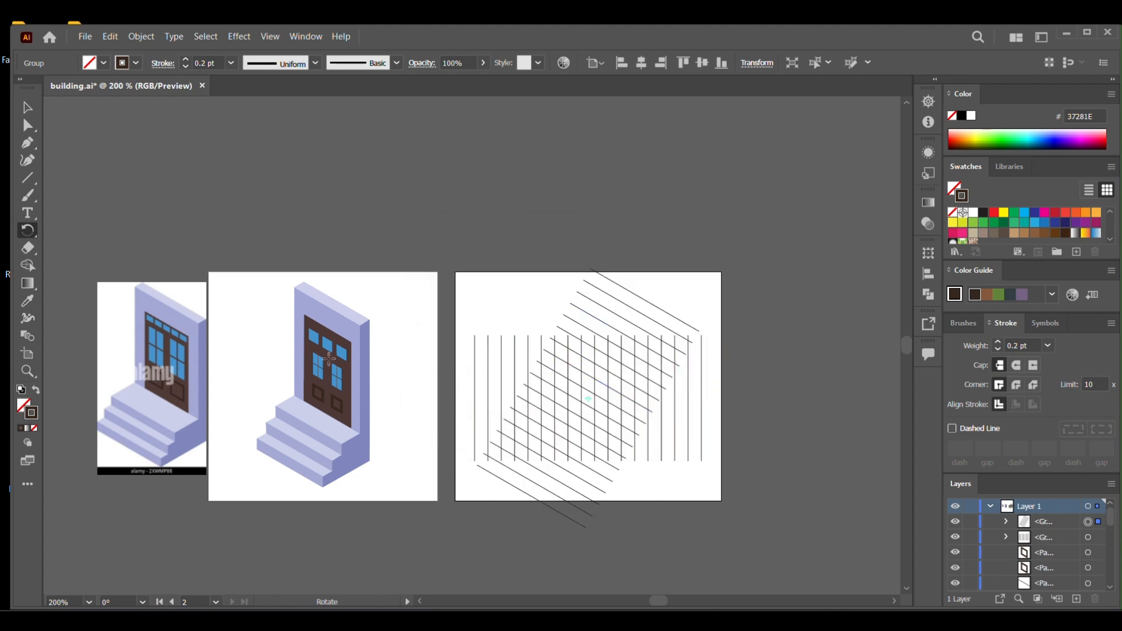
Create a second copy of the vertical line group, rotated by 120°, to complete the isometric grid.
double_click(23, 235)
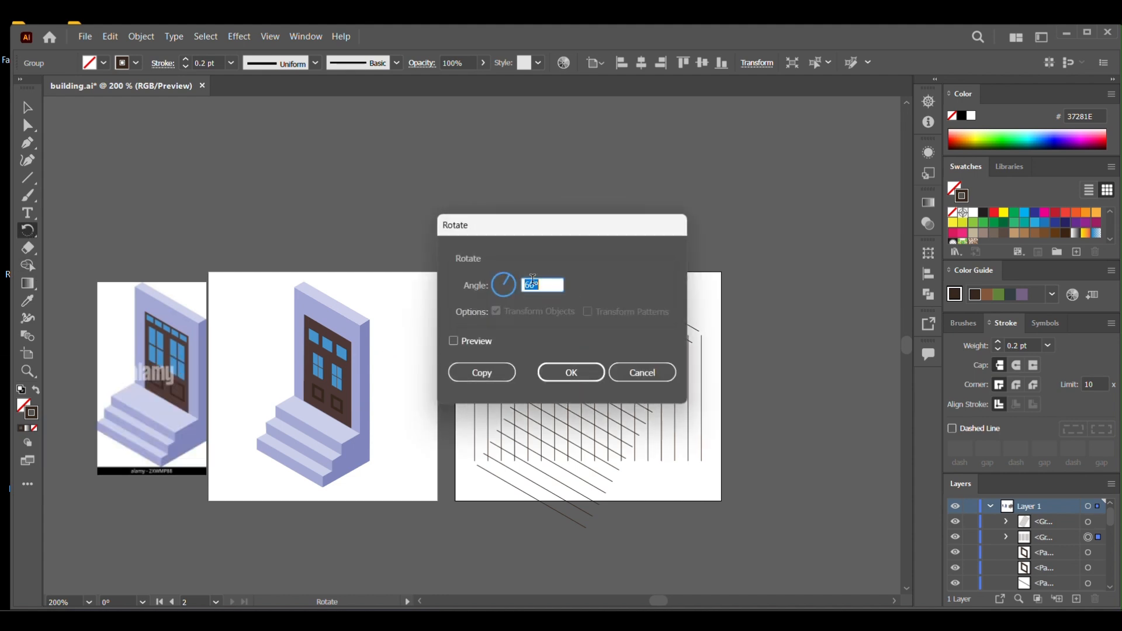
drag(532, 286, 509, 294)
text(120)
click(495, 375)
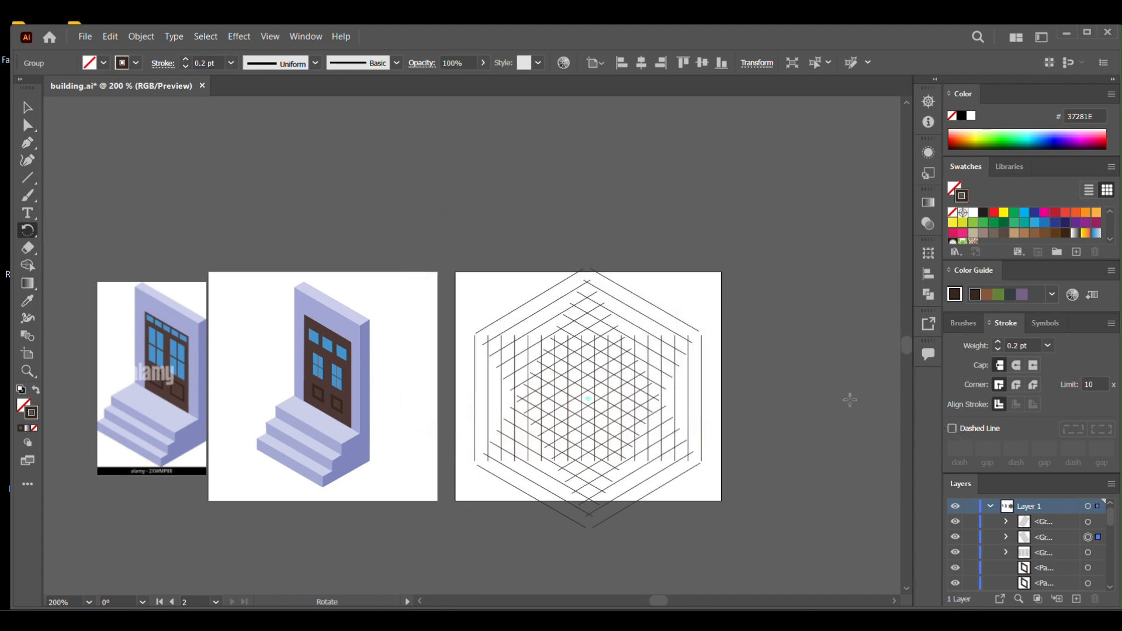
key(v)
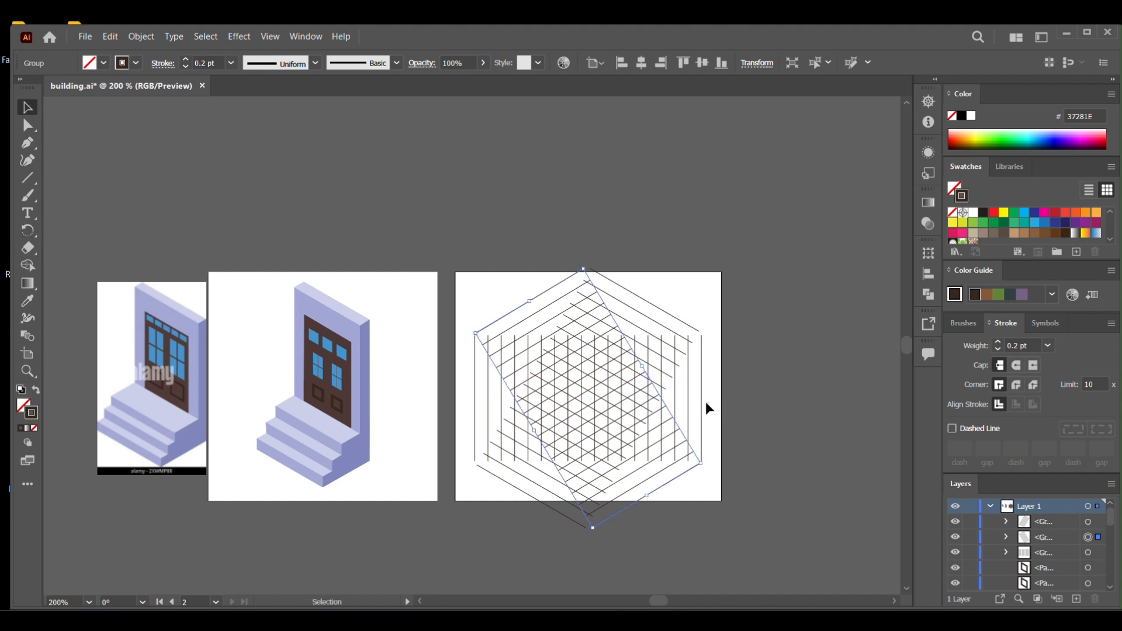
Move the vertical line group slightly left toward the crossings of the diagonal lines and switch to outline view.
click(684, 411)
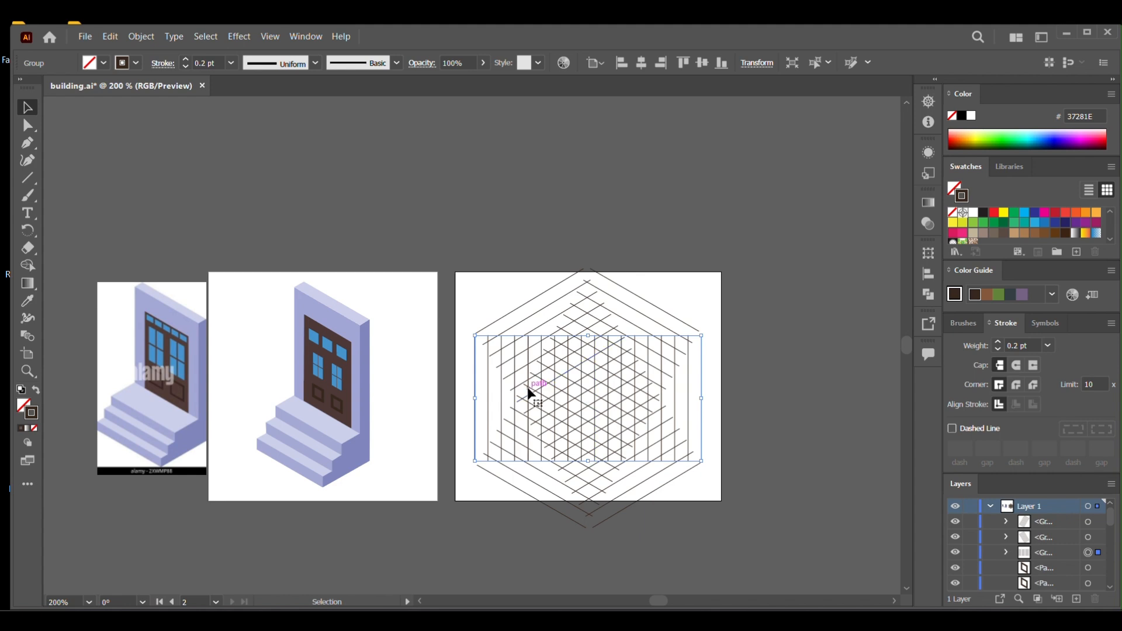
key(a)
key(ctrl+=)
key(ctrl+=)
key(ctrl+=)
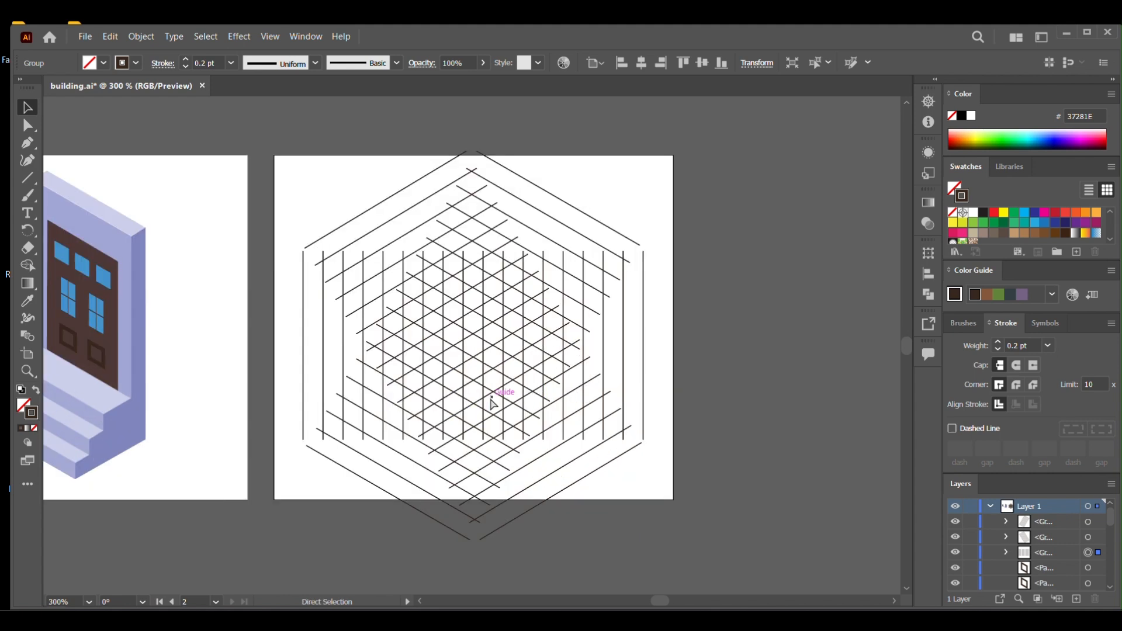
key(v)
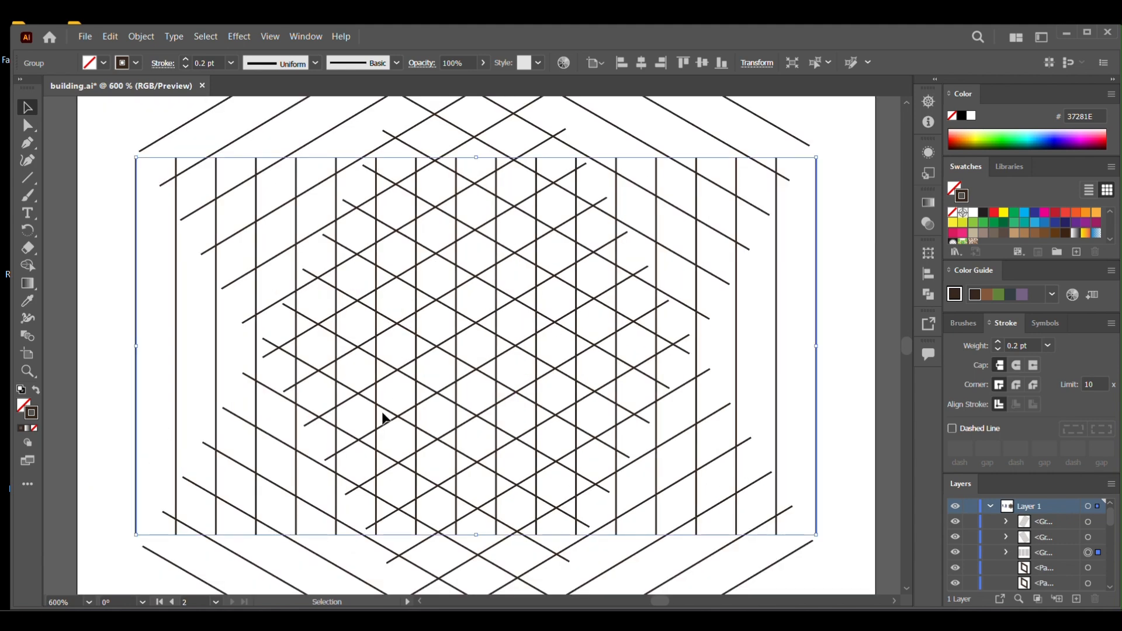
drag(212, 379, 197, 370)
key(ctrl+y)
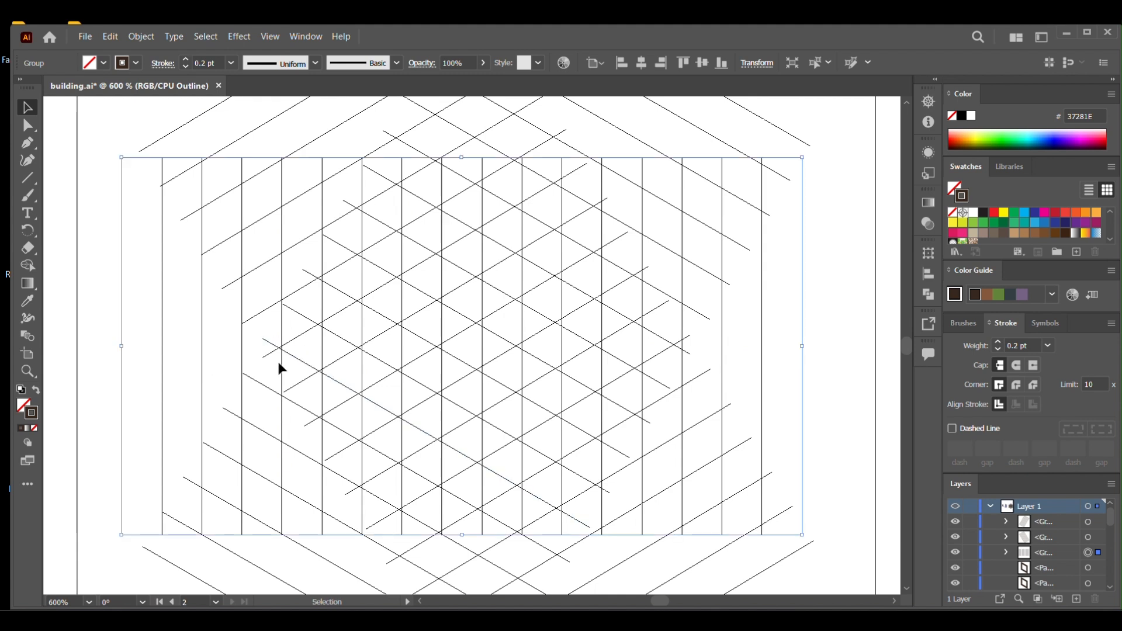
Fine-position the vertical line group so its lines pass exactly through the intersections of the diagonal lines.
drag(280, 361, 279, 361)
key(ctrl+equal)
key(ctrl+equal)
key(ctrl+equal)
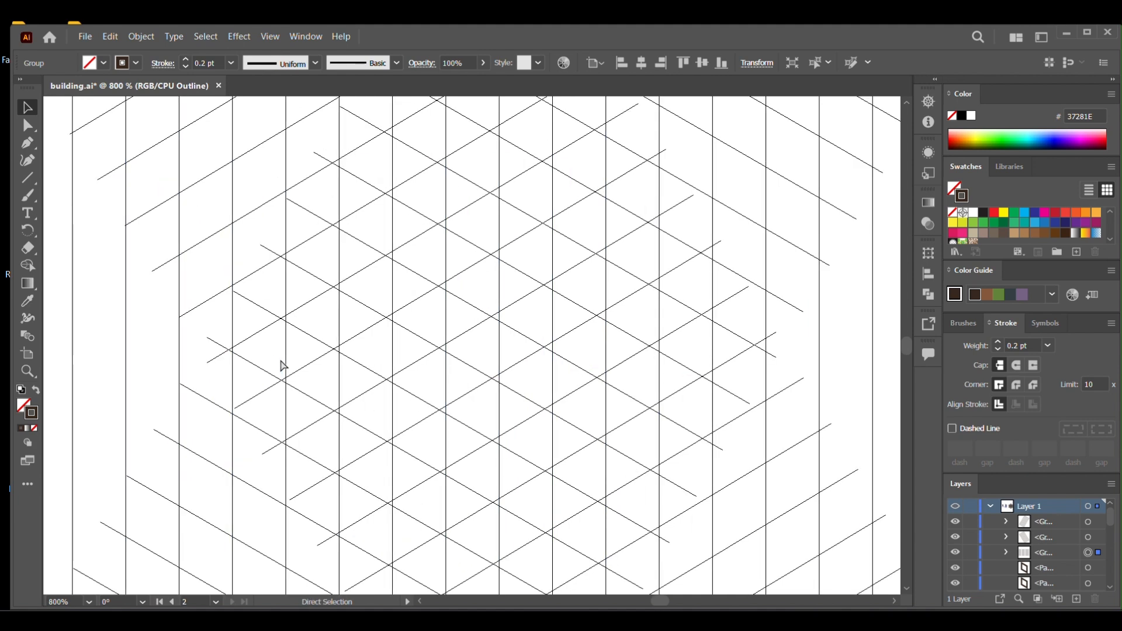
key(ctrl+equal)
key(ctrl+equal)
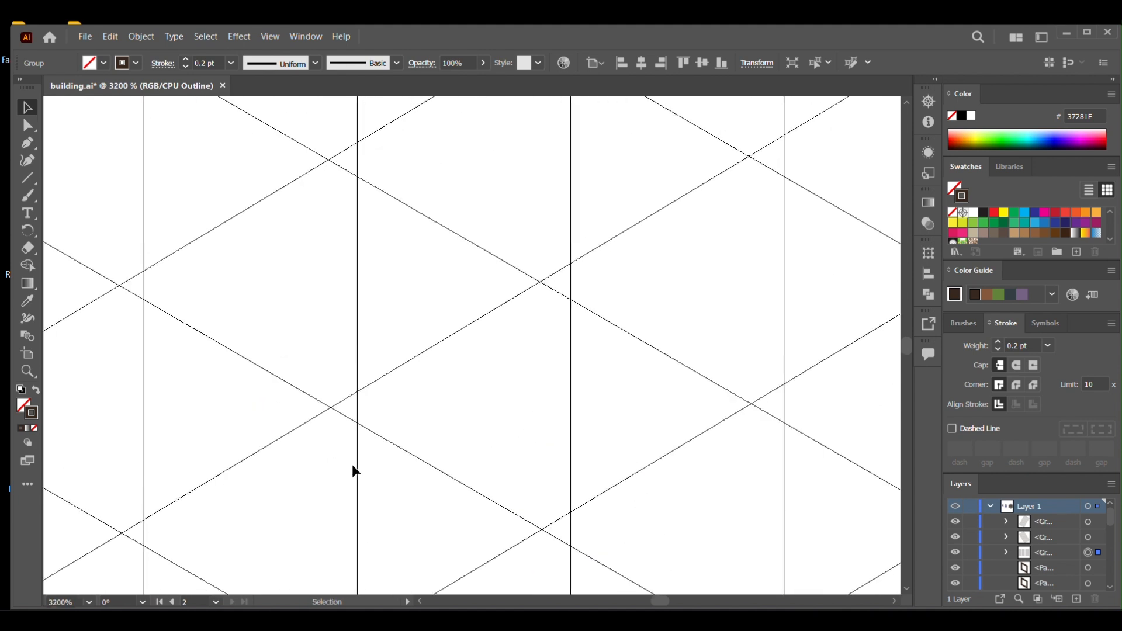
drag(357, 465, 331, 465)
key(ctrl)
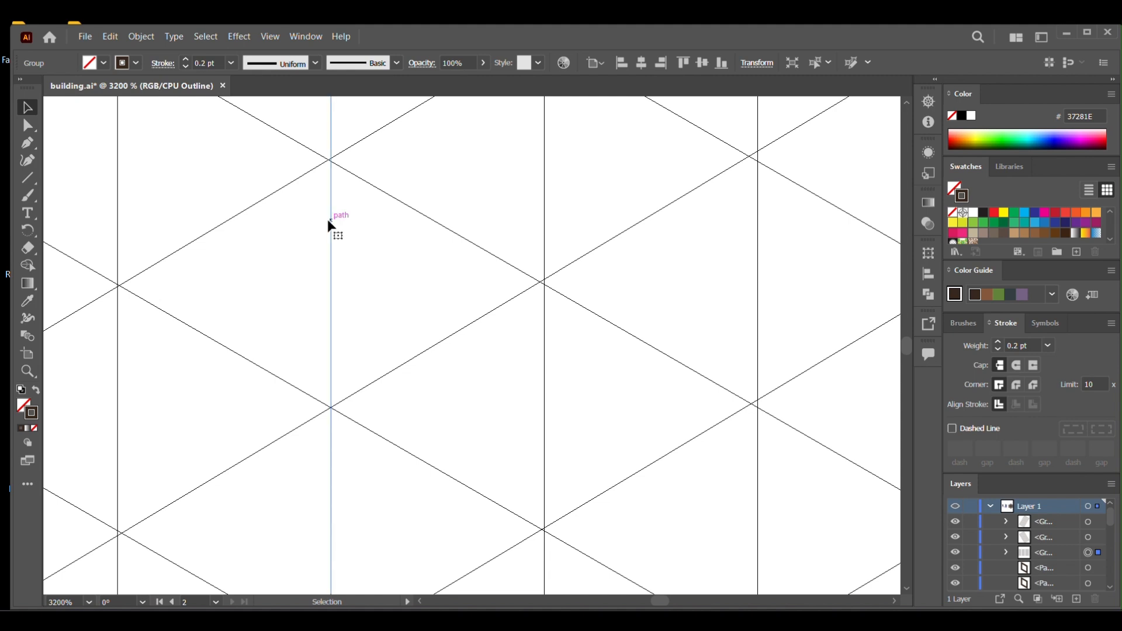
drag(327, 230, 327, 229)
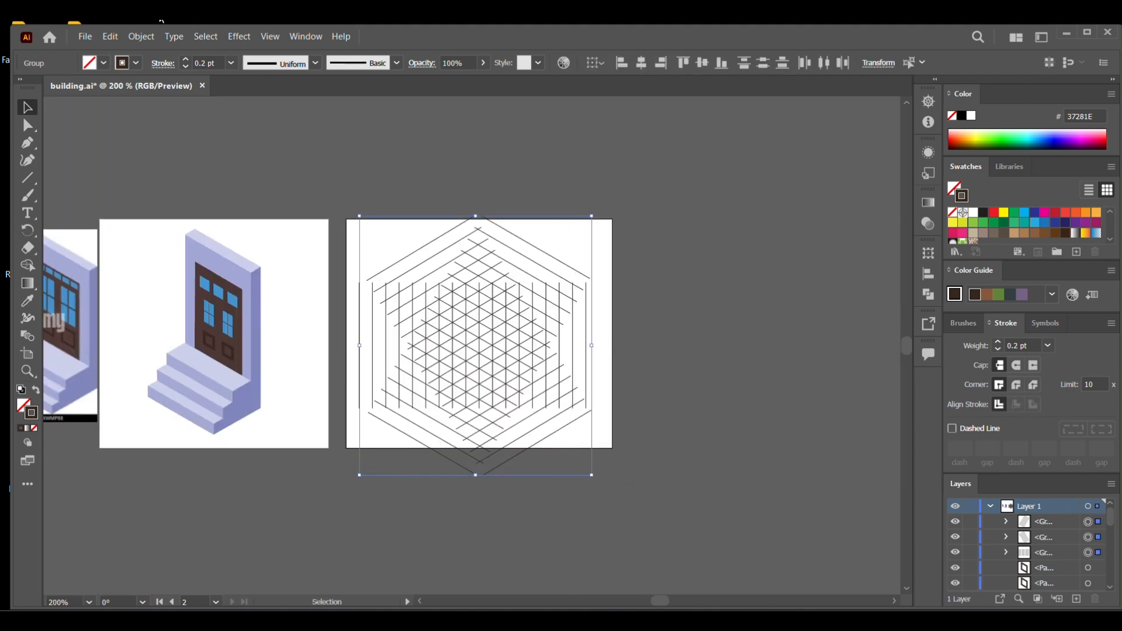
Convert the three selected line groups of the isometric grid into guides.
click(270, 36)
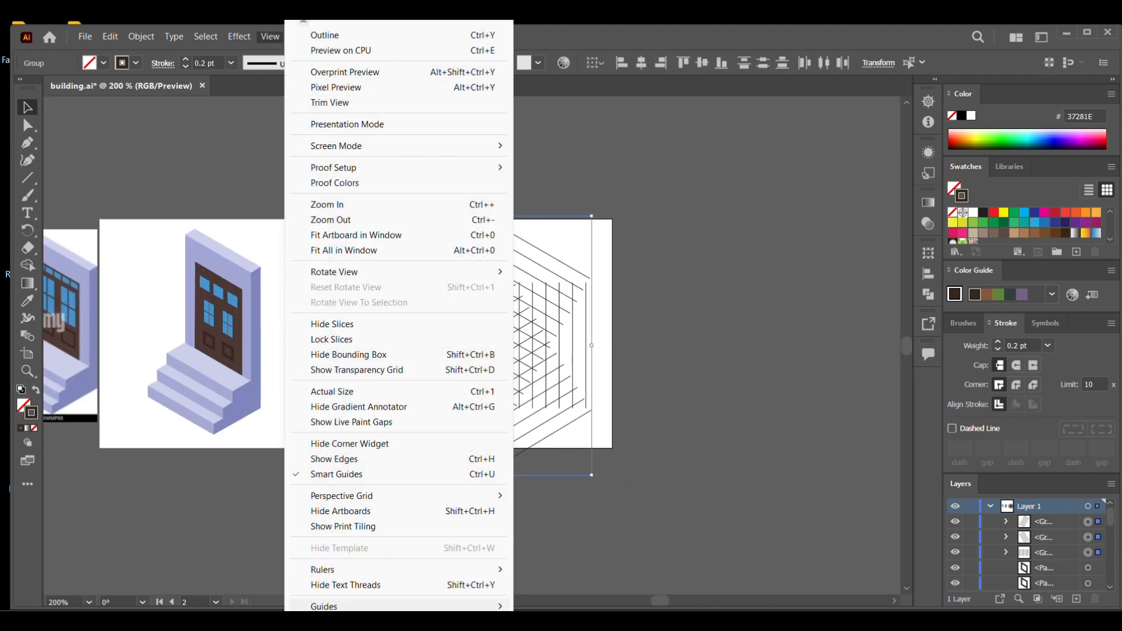
mouse_move(350, 606)
click(552, 576)
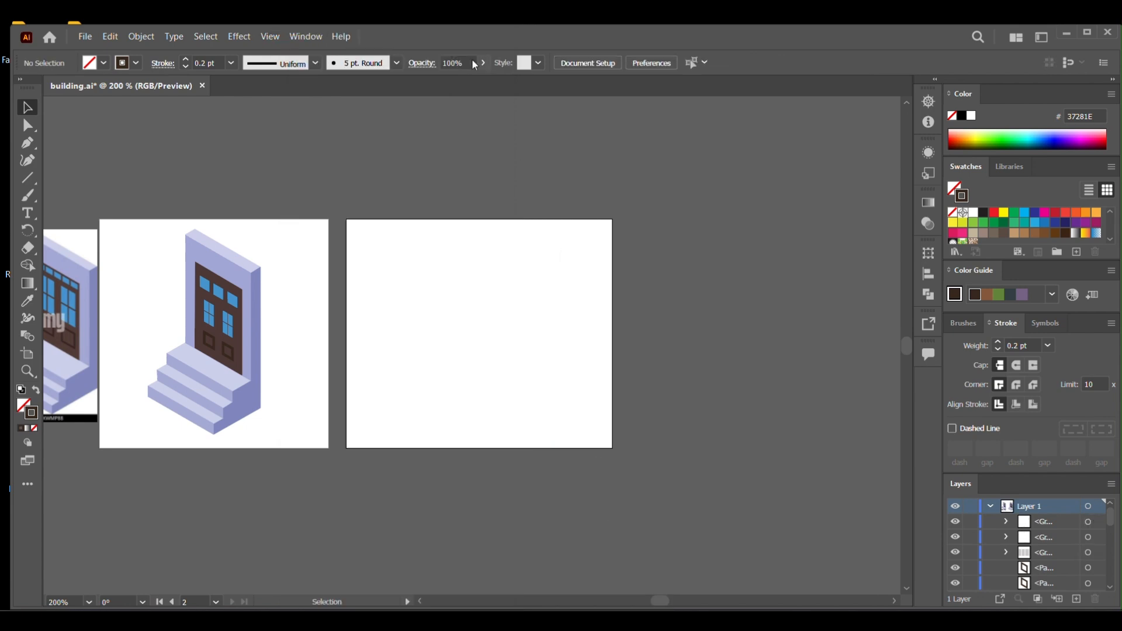
Show the hidden guides and unlock them for editing.
click(270, 36)
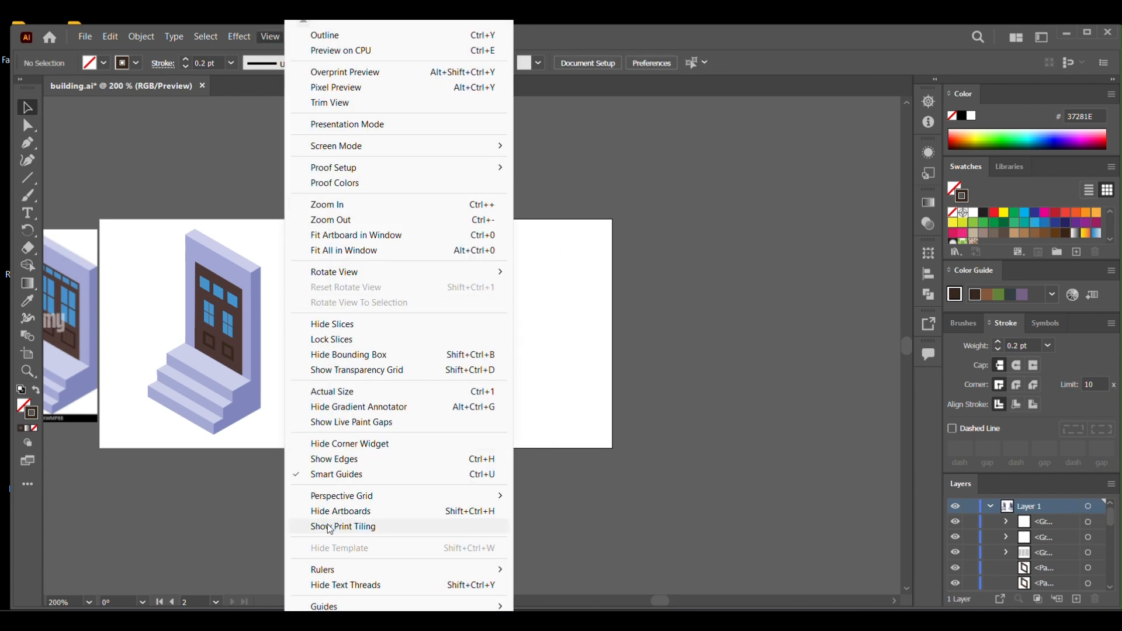
mouse_move(325, 607)
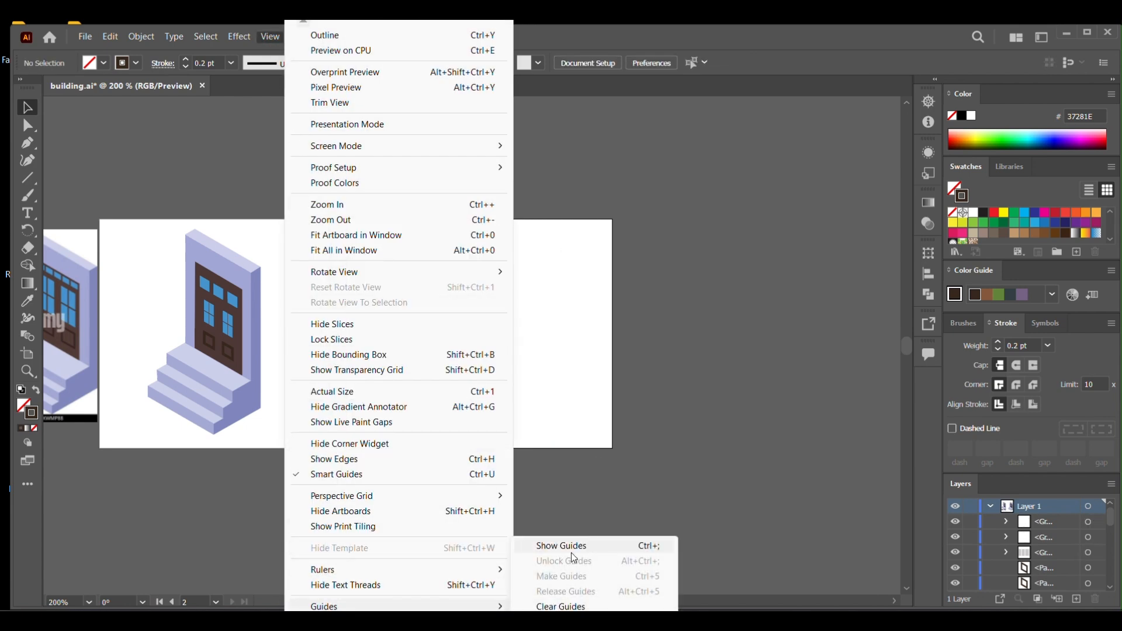
click(585, 553)
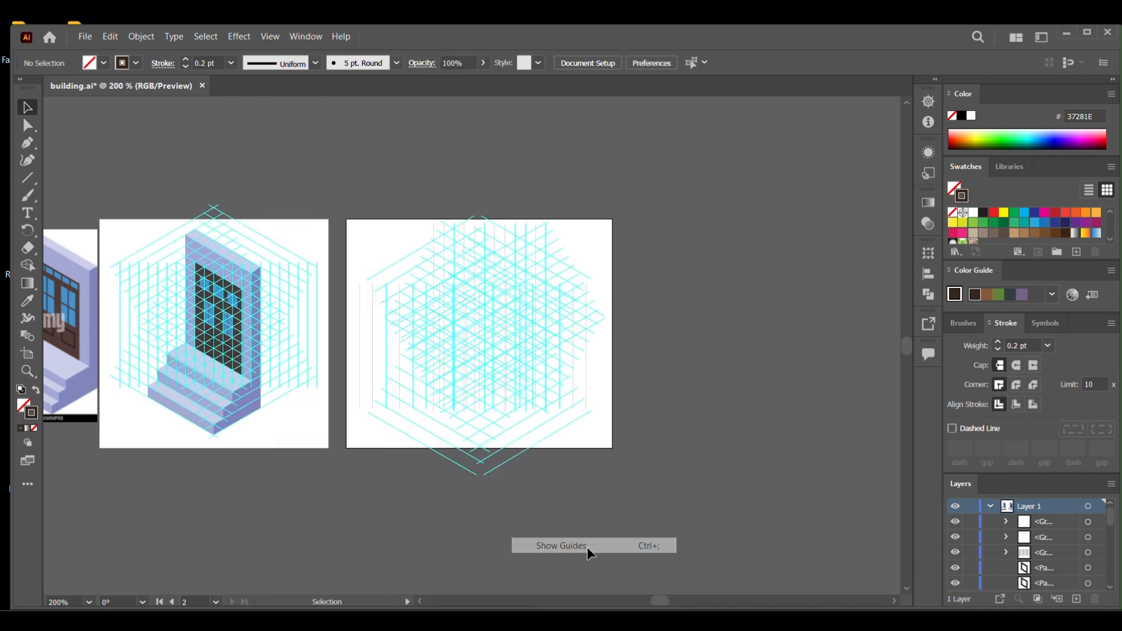
click(270, 36)
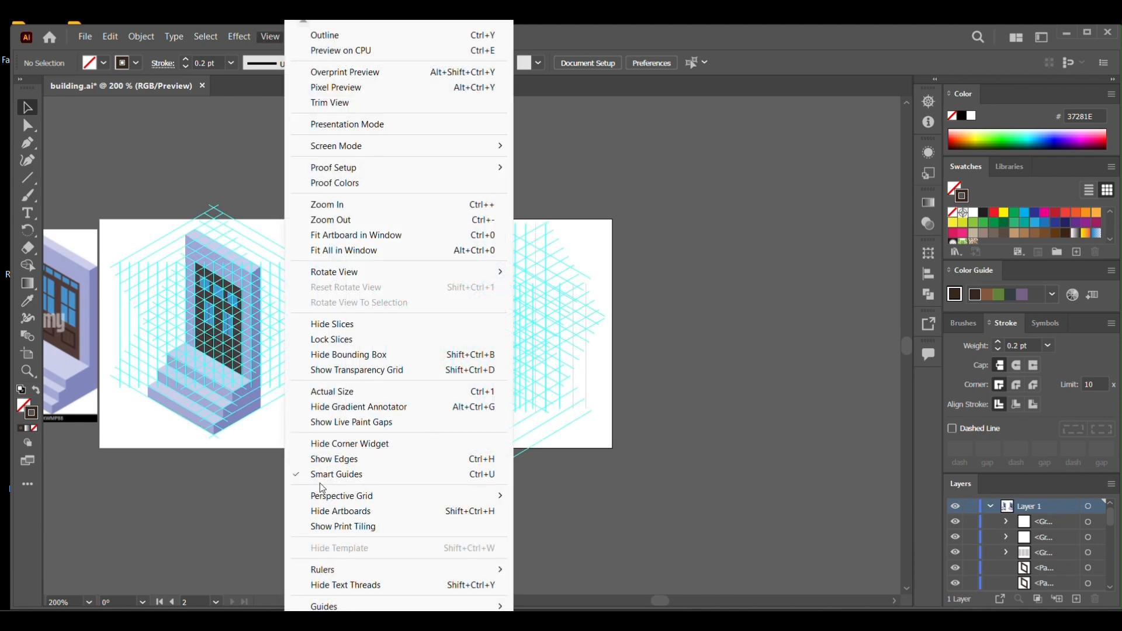
mouse_move(367, 609)
click(564, 561)
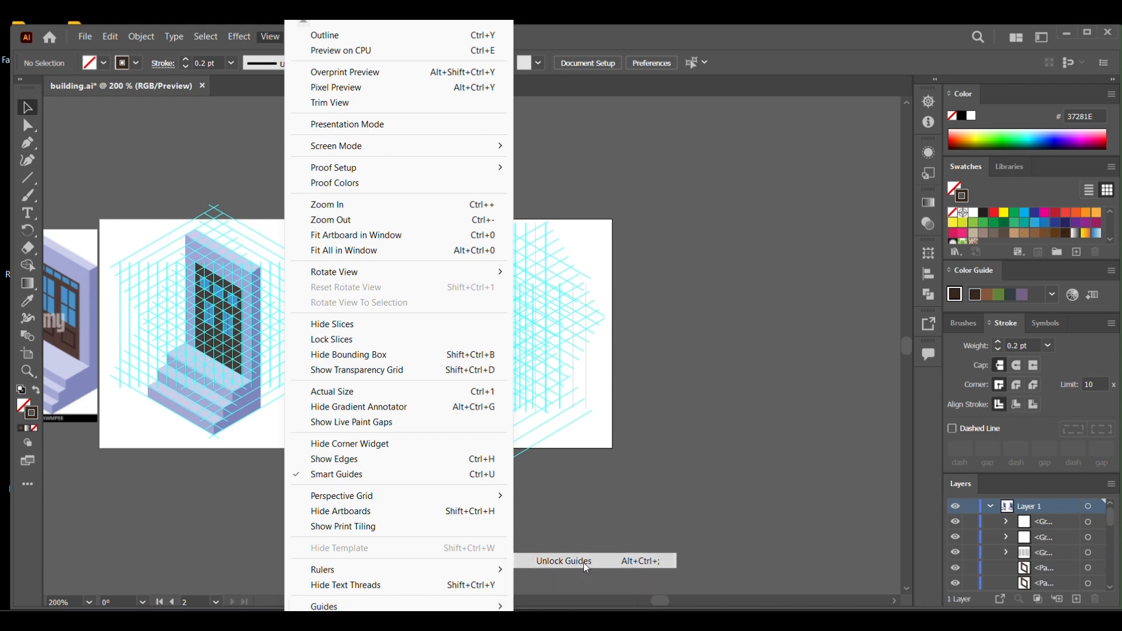
Undo the guide move and the whole construction of the new line groups, back to the older isometric guide grid.
click(596, 395)
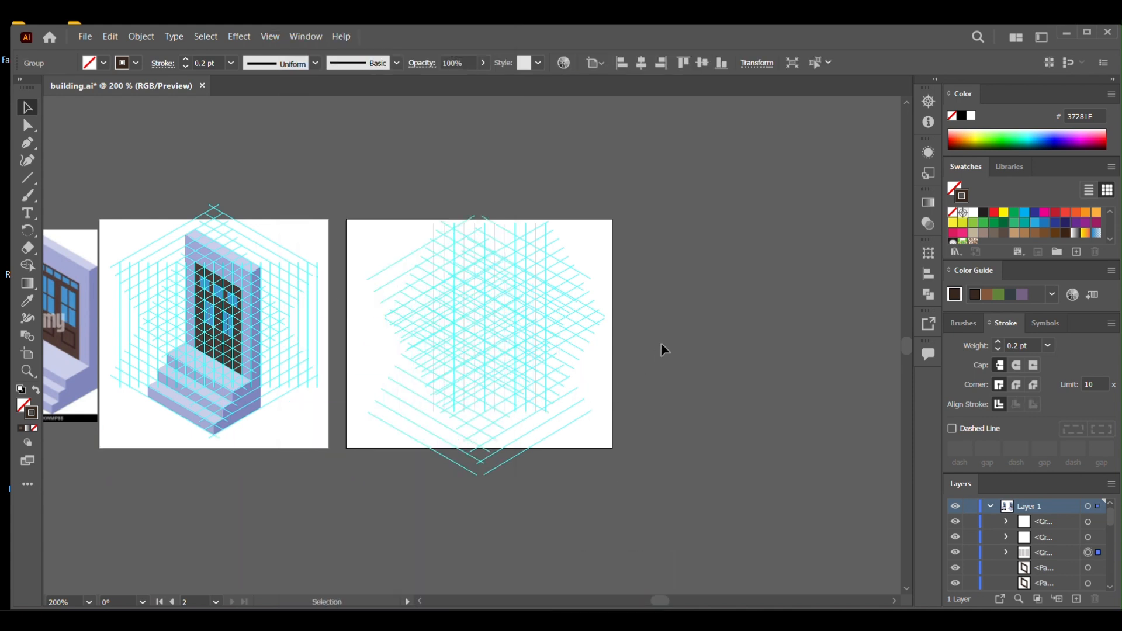
click(651, 257)
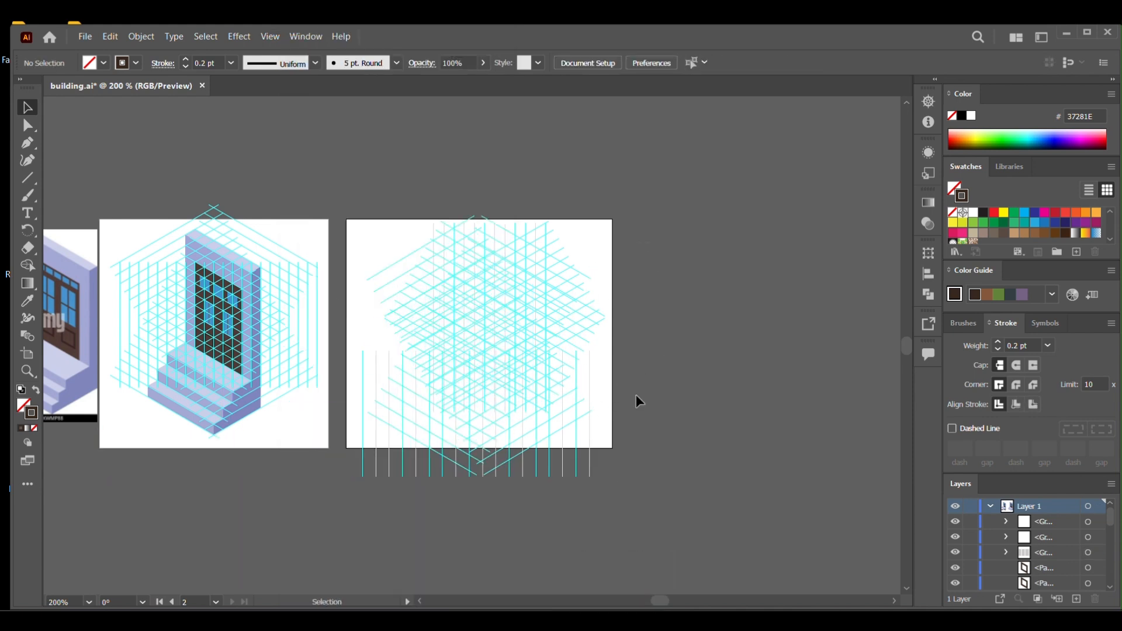
click(527, 364)
key(ctrl+z)
key(ctrl+z)
key(ctrl+z)
key(ctrl+z)
key(ctrl+z)
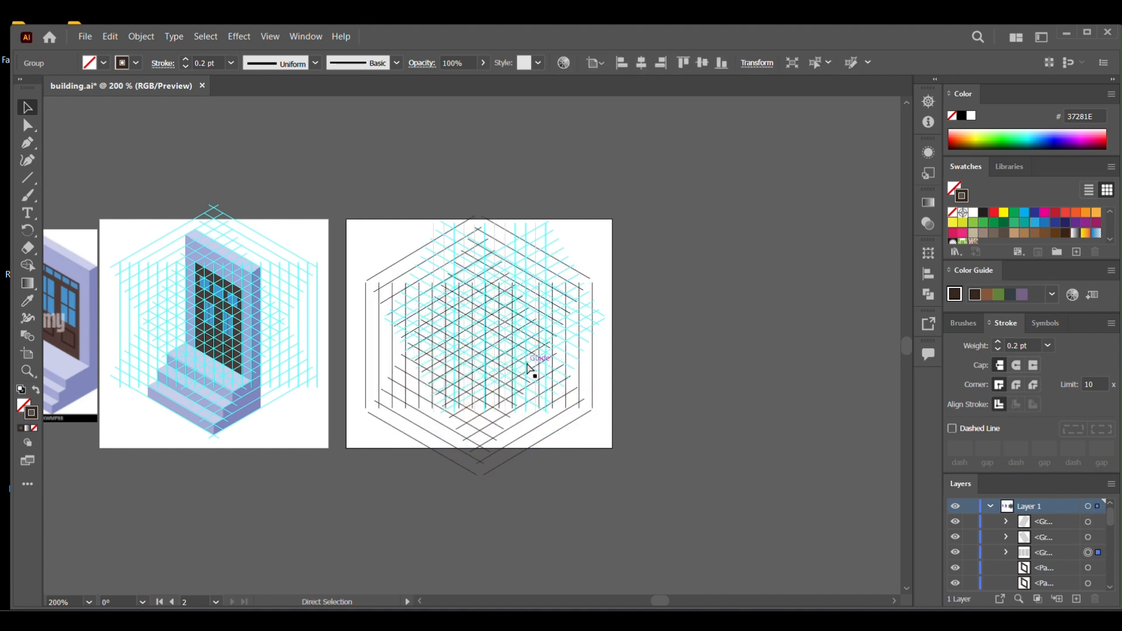
key(ctrl+z)
key(ctrl+z)
key(ctrl+z)
key(ctrl+z)
key(ctrl+z)
key(ctrl+z)
key(ctrl+z)
key(ctrl+z)
key(ctrl+z)
key(ctrl+z)
key(ctrl+z)
key(ctrl+z)
key(ctrl+z)
key(ctrl+z)
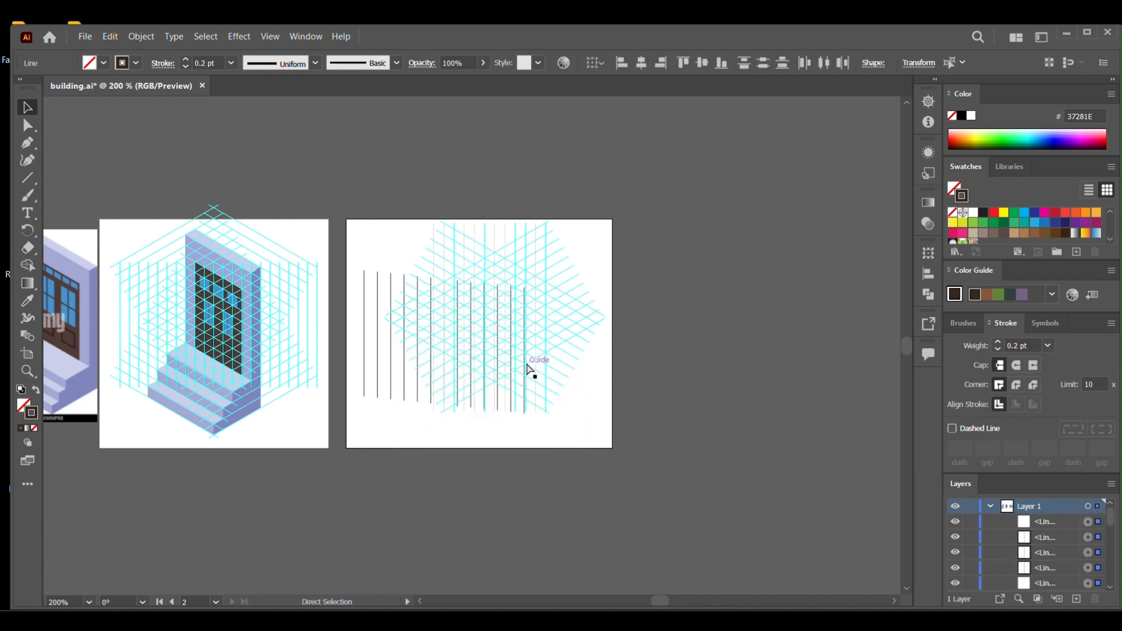
key(ctrl+z)
key(ctrl+z)
key(ctrl+z)
key(ctrl+z)
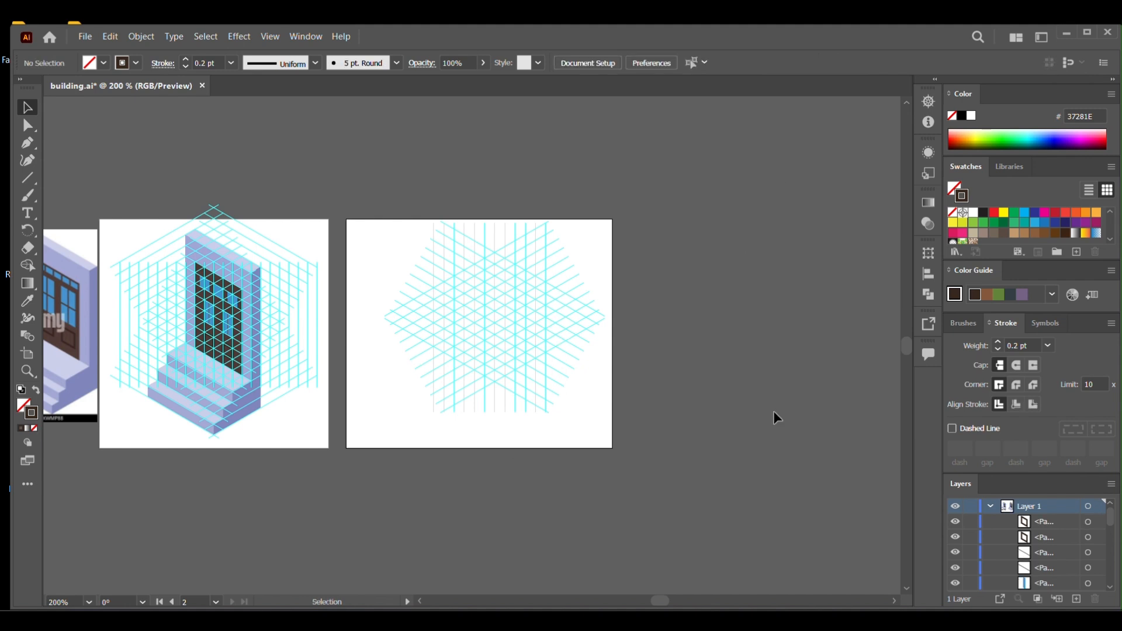
Deselect the isometric grid on the empty artboard and lock the guides.
drag(345, 247, 578, 440)
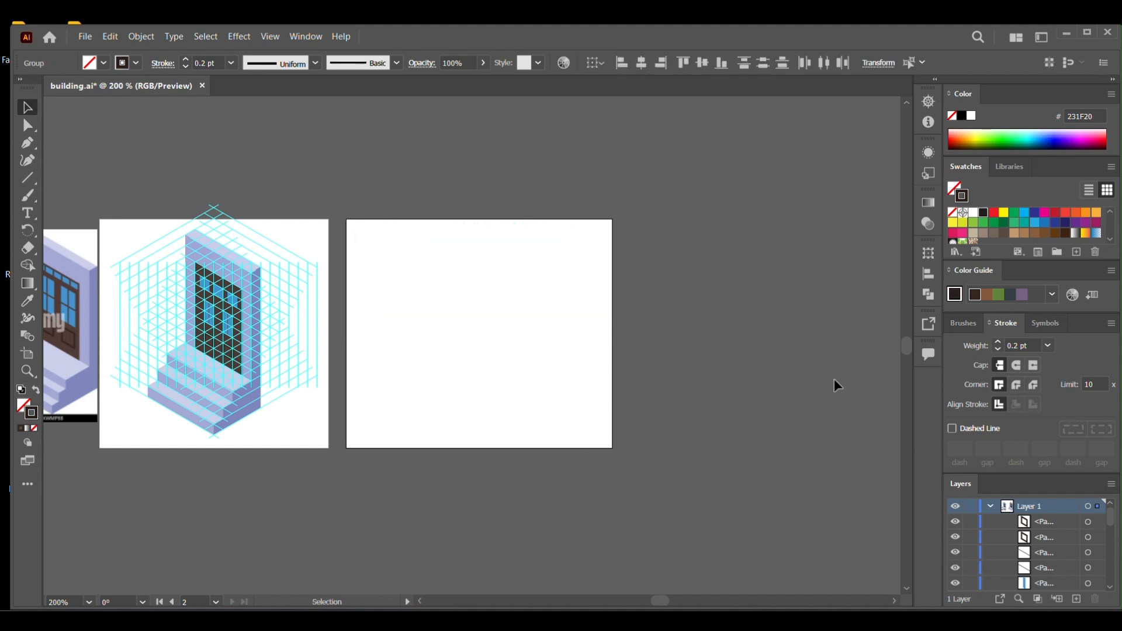
click(777, 366)
click(270, 36)
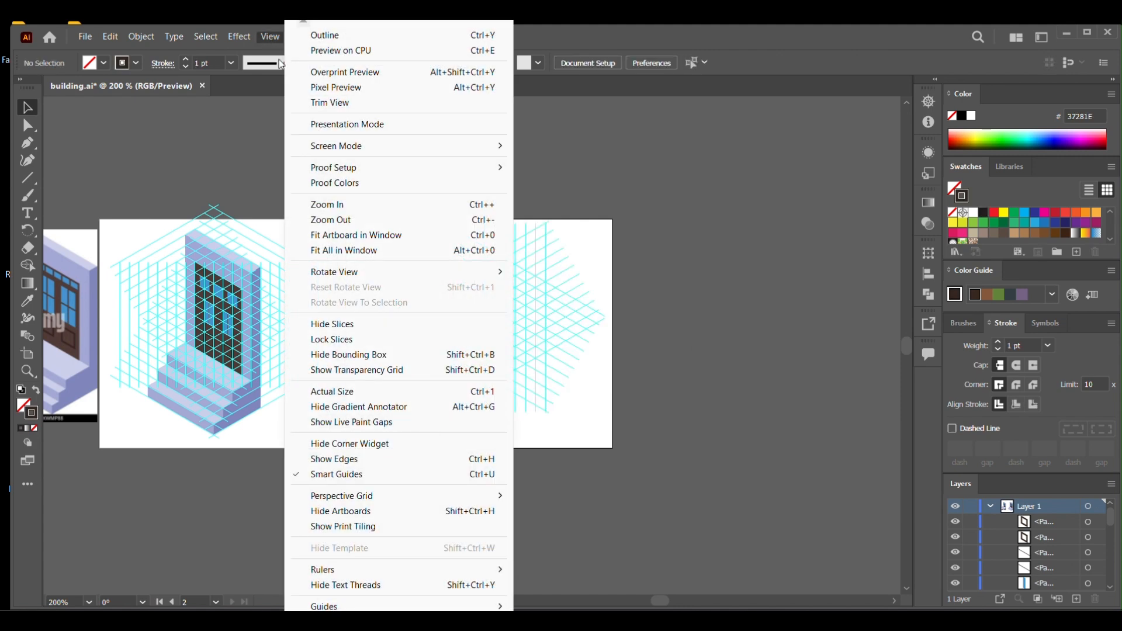
mouse_move(384, 607)
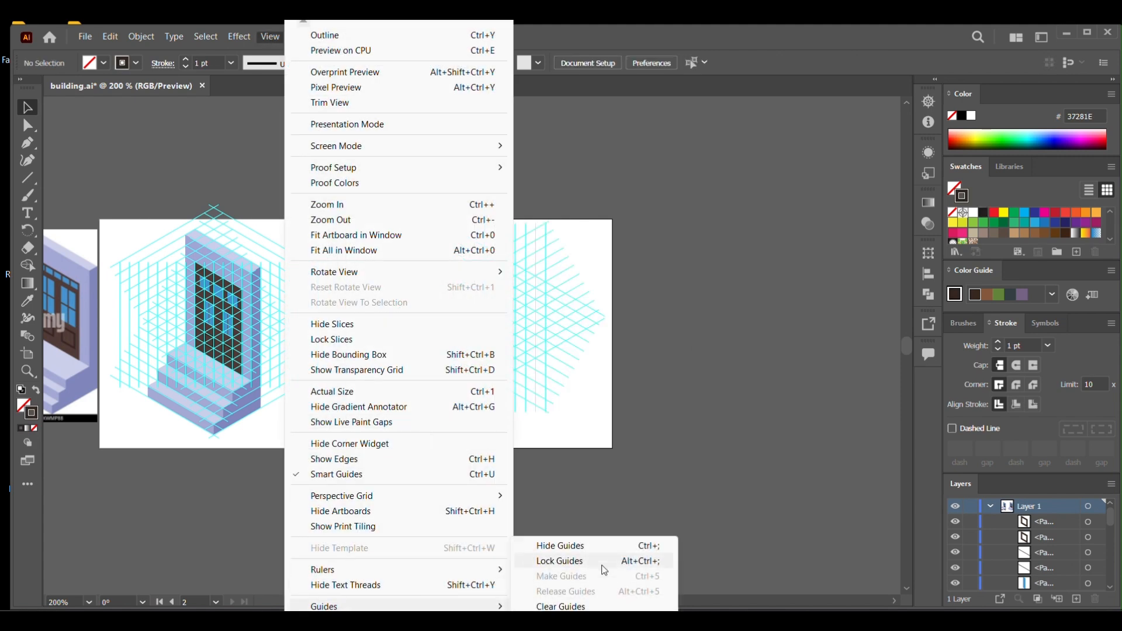
click(601, 562)
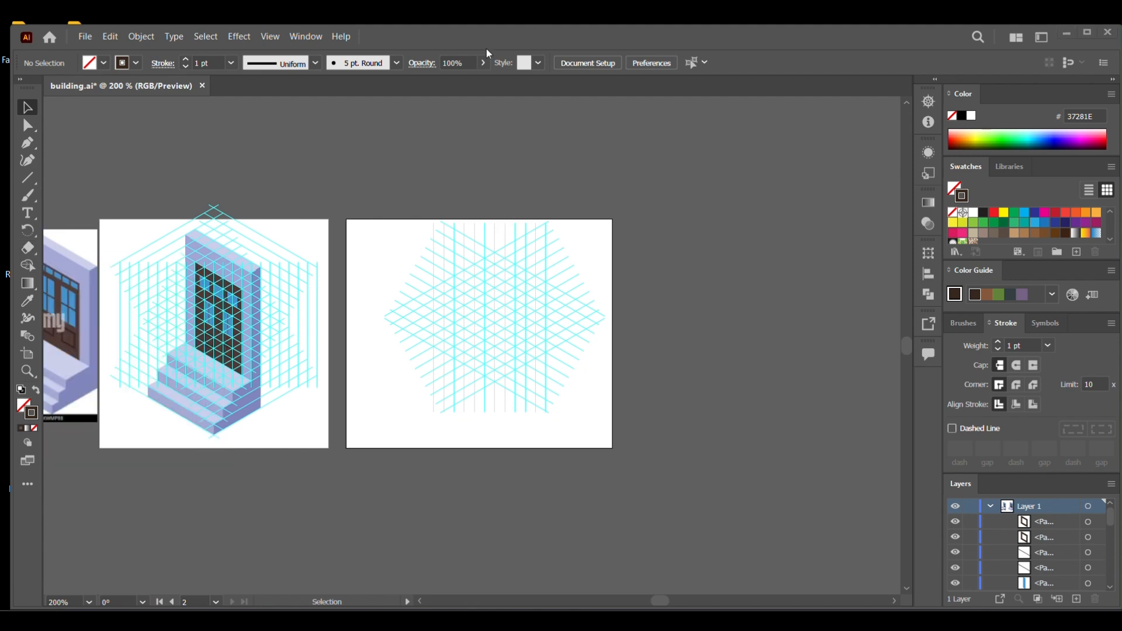
Draw a narrow closed parallelogram about 25 px long on the guide intersections with the Pen tool, as the wall's top face.
drag(432, 359, 434, 360)
drag(519, 320, 539, 321)
click(27, 143)
click(463, 274)
click(463, 270)
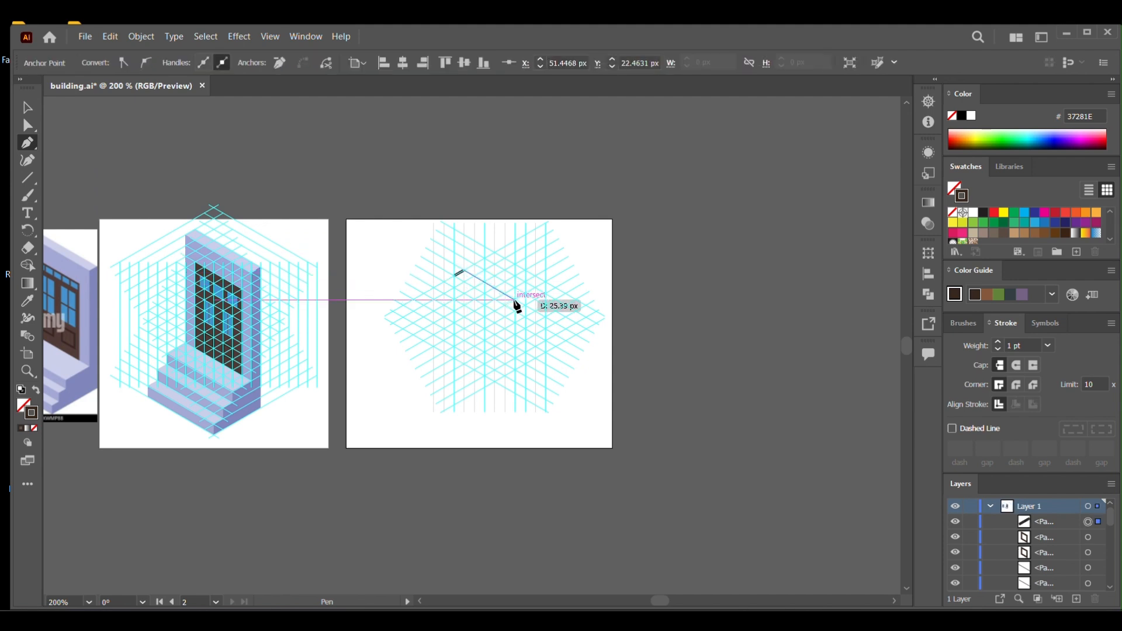
click(515, 302)
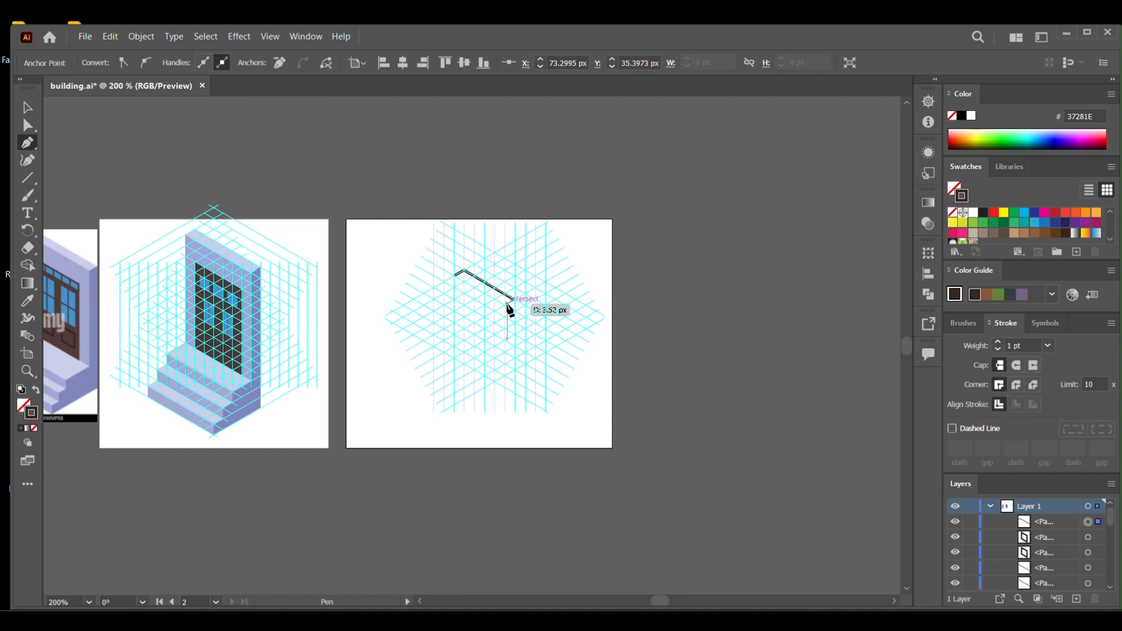
click(456, 274)
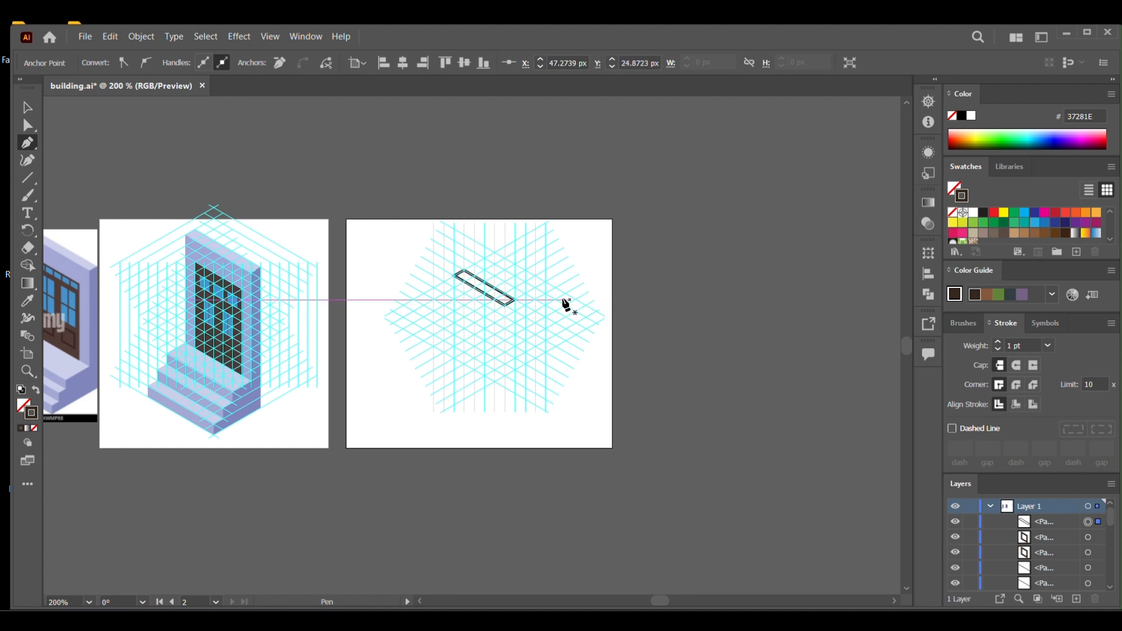
Remove the top face's stroke and fill it with the light lavender CCCFEE sampled from the wall top in the reference image.
key(i)
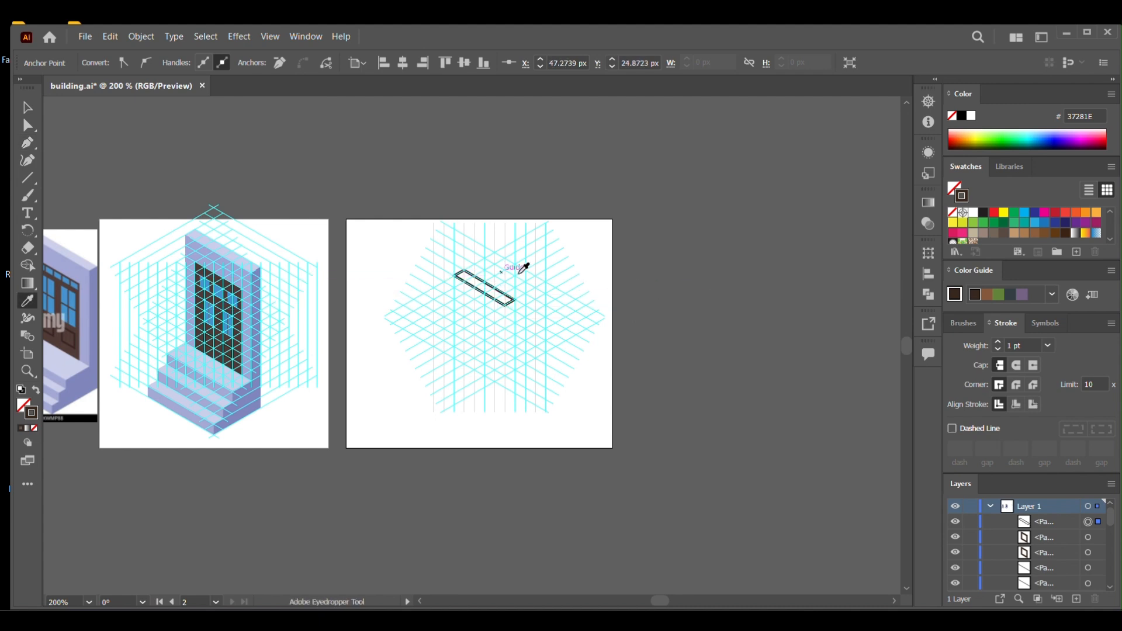
click(951, 214)
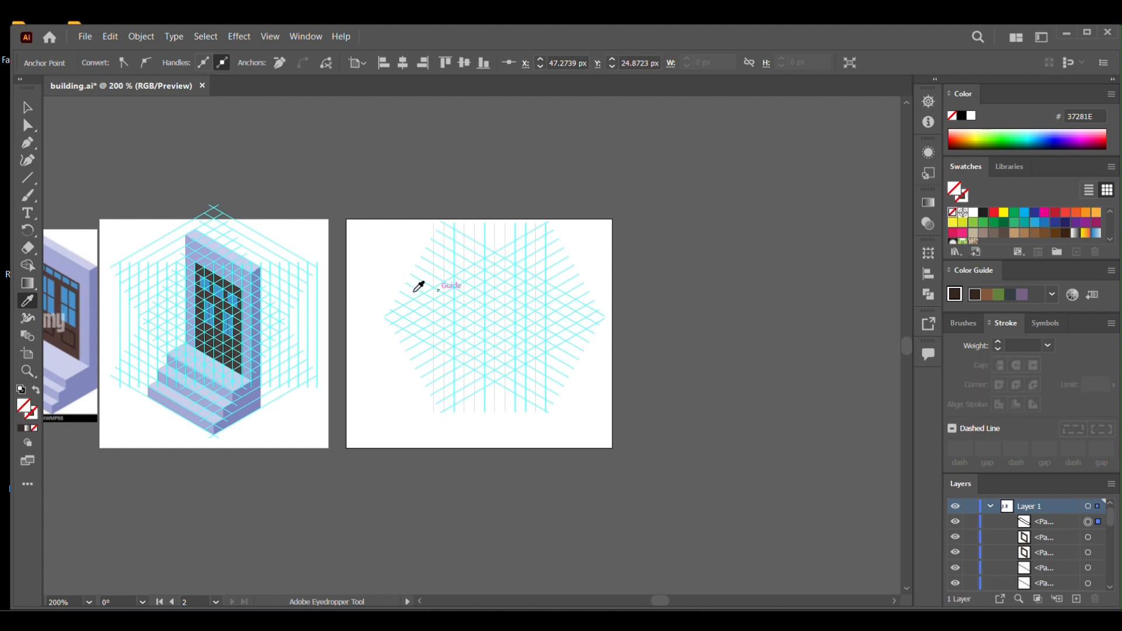
click(78, 256)
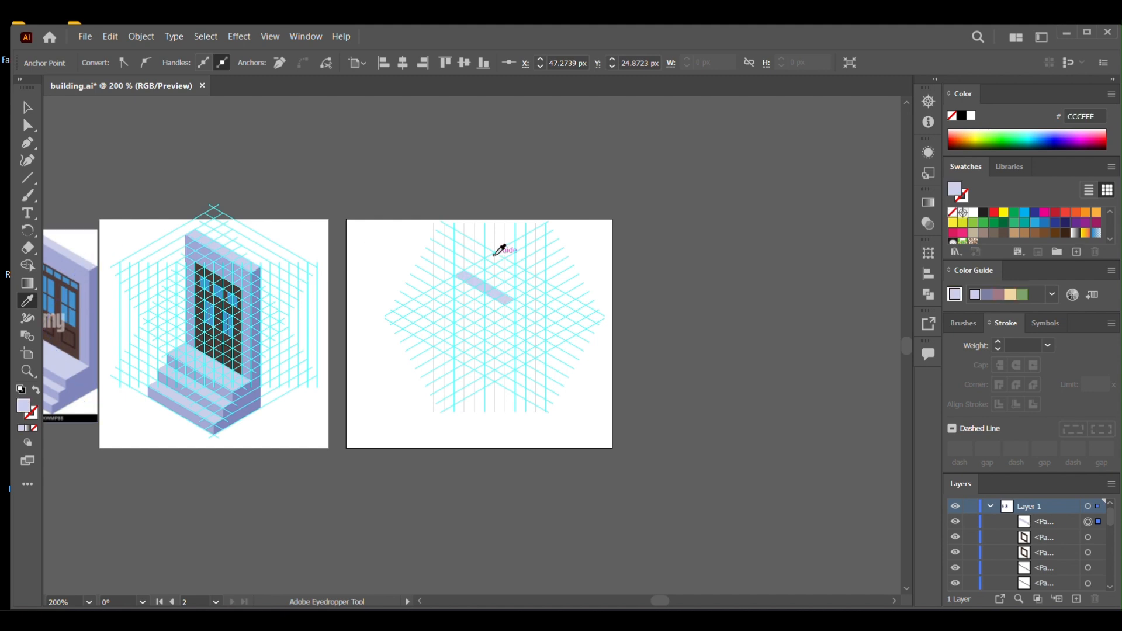
key(v)
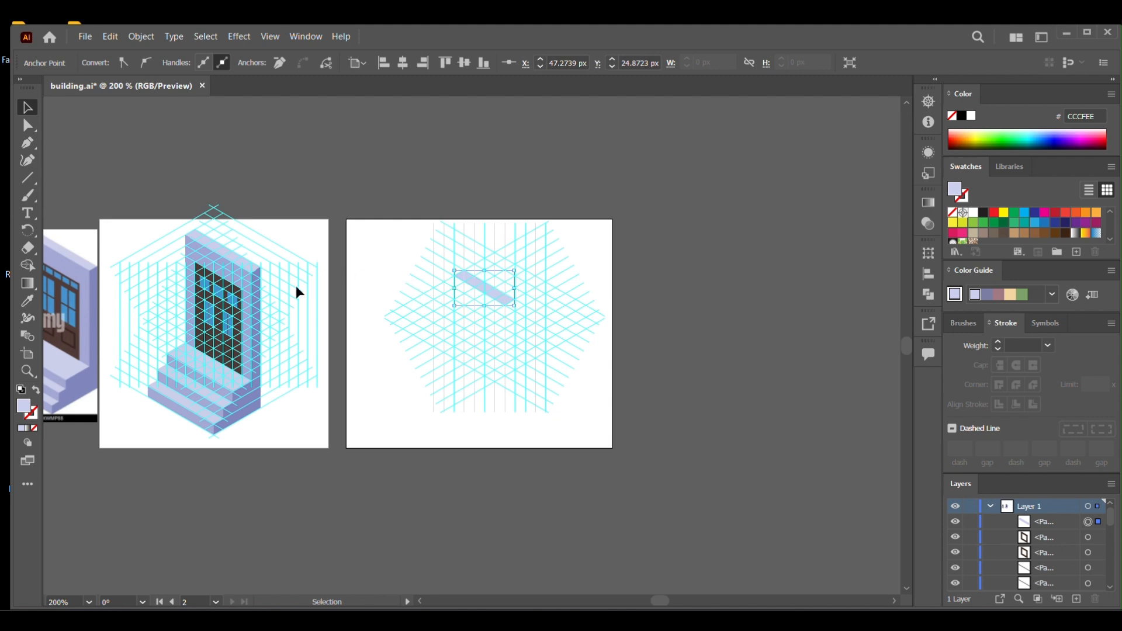
Draw the wall's front face below the top face, about 31 px tall, and fill it with A3A7D5 sampled from the reference wall front.
key(p)
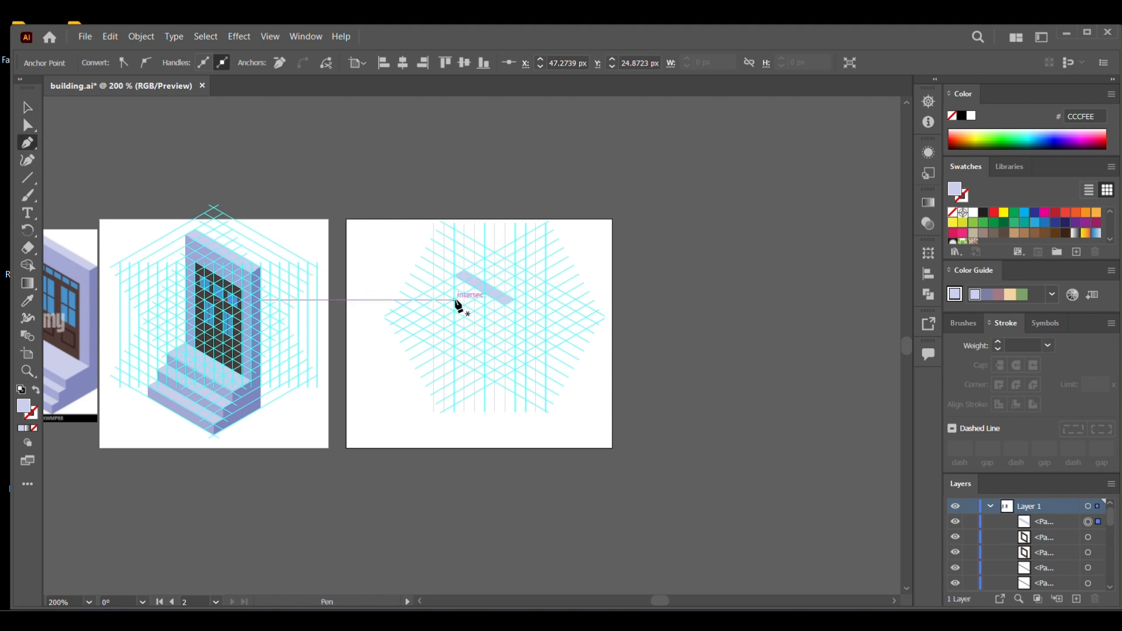
click(455, 281)
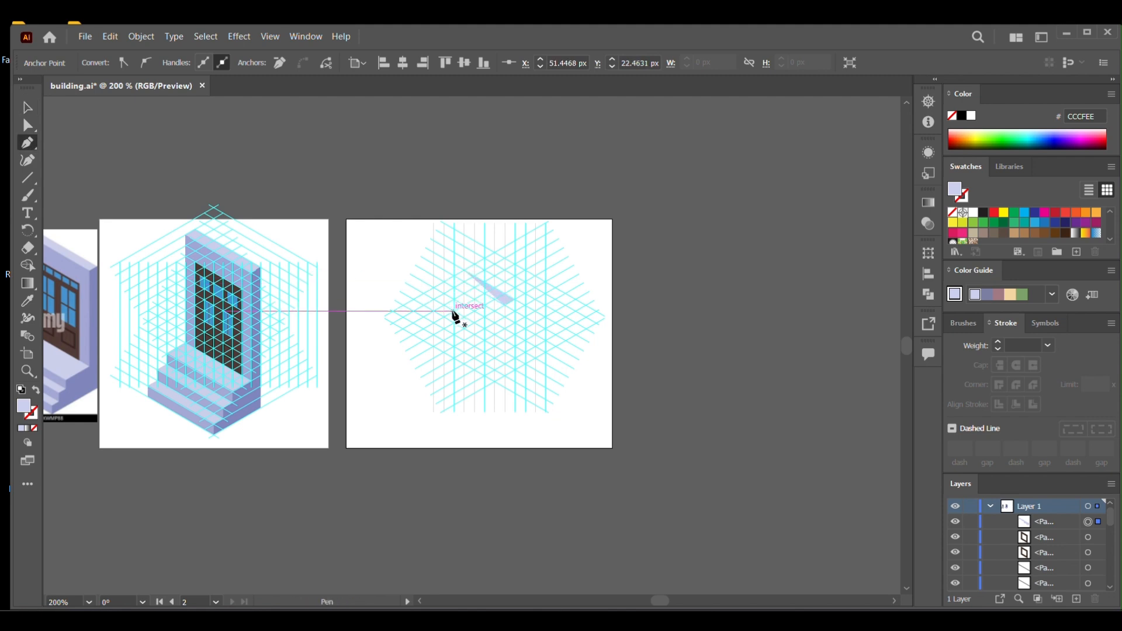
key(ctrl+z)
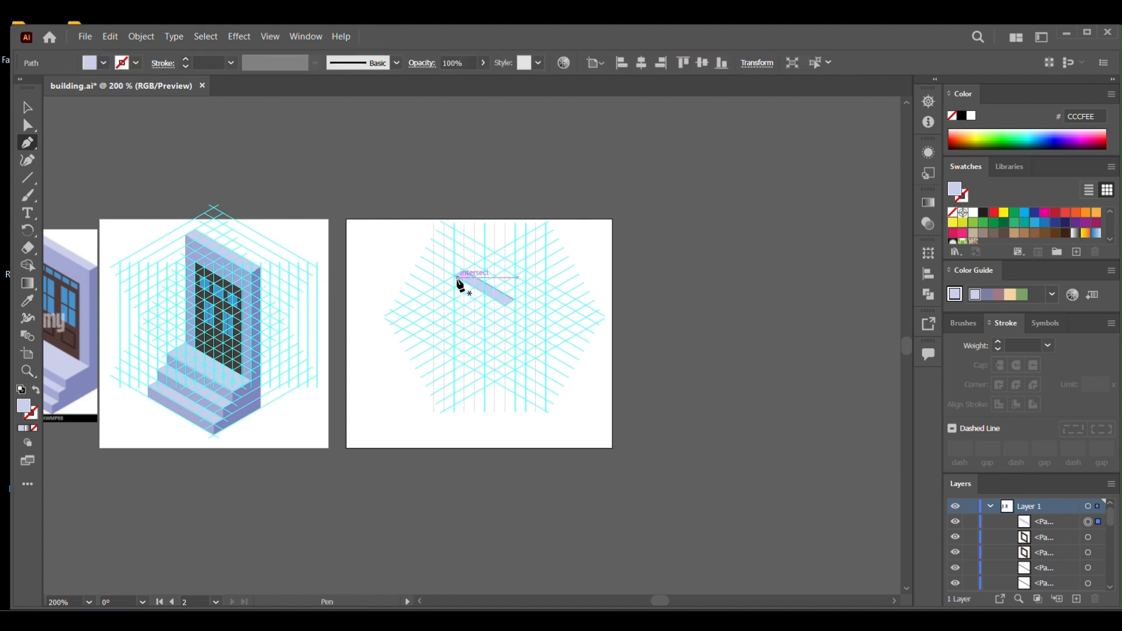
click(456, 277)
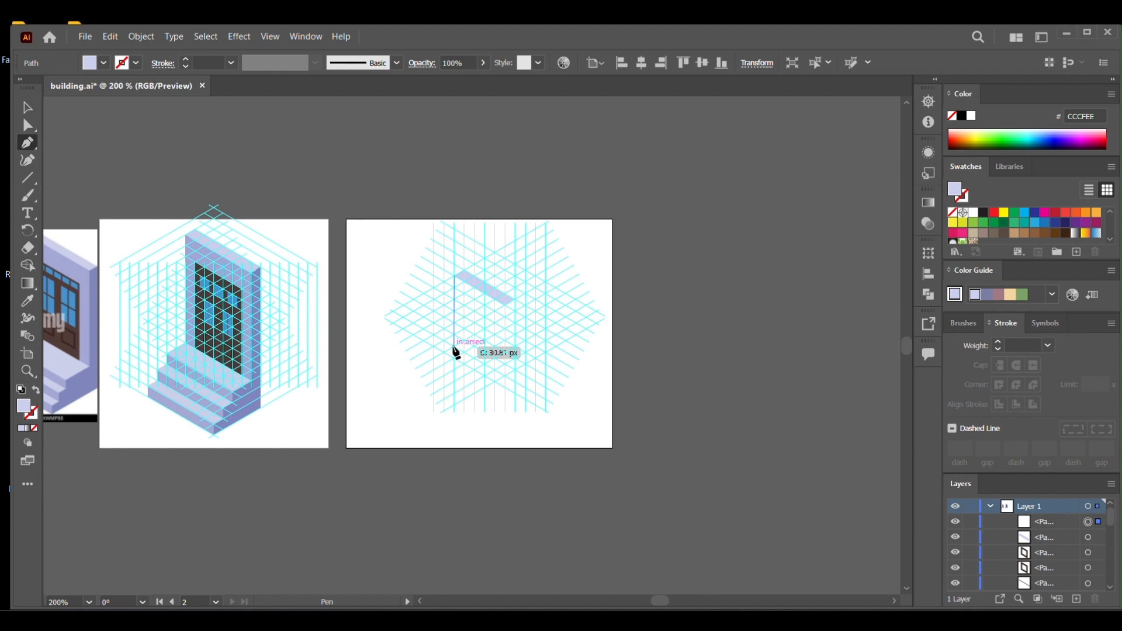
click(455, 345)
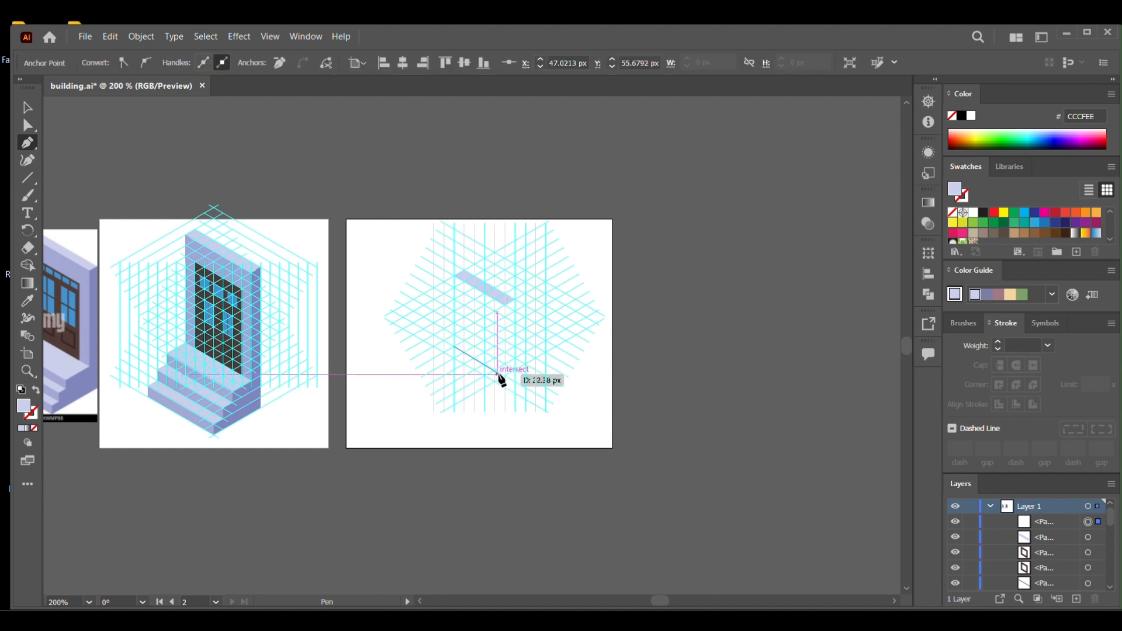
click(504, 375)
click(505, 306)
click(455, 273)
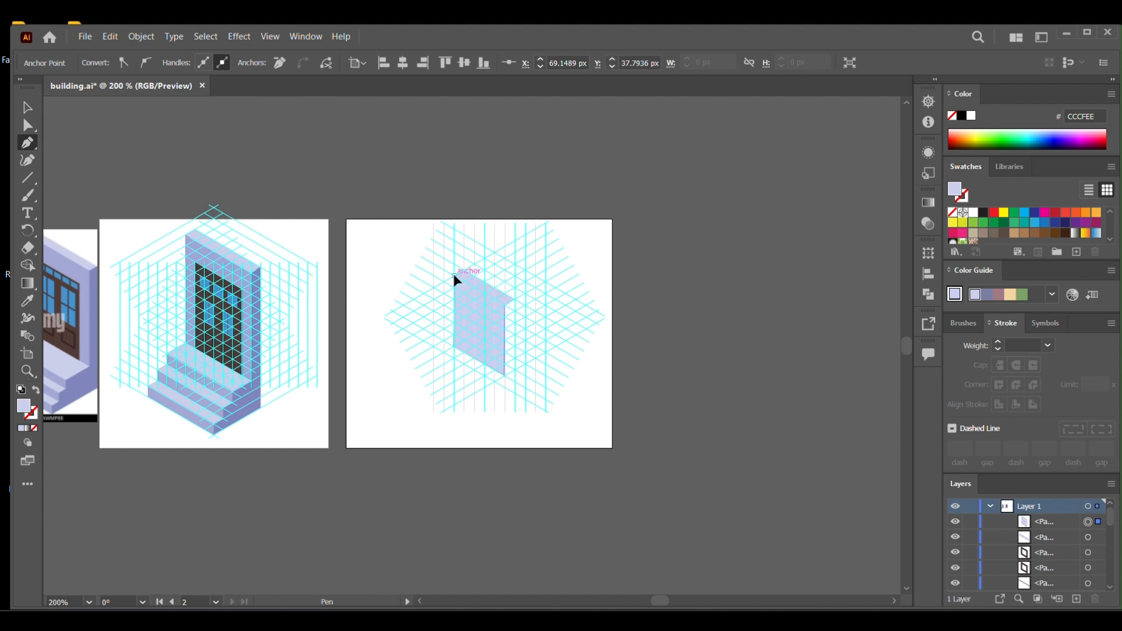
key(i)
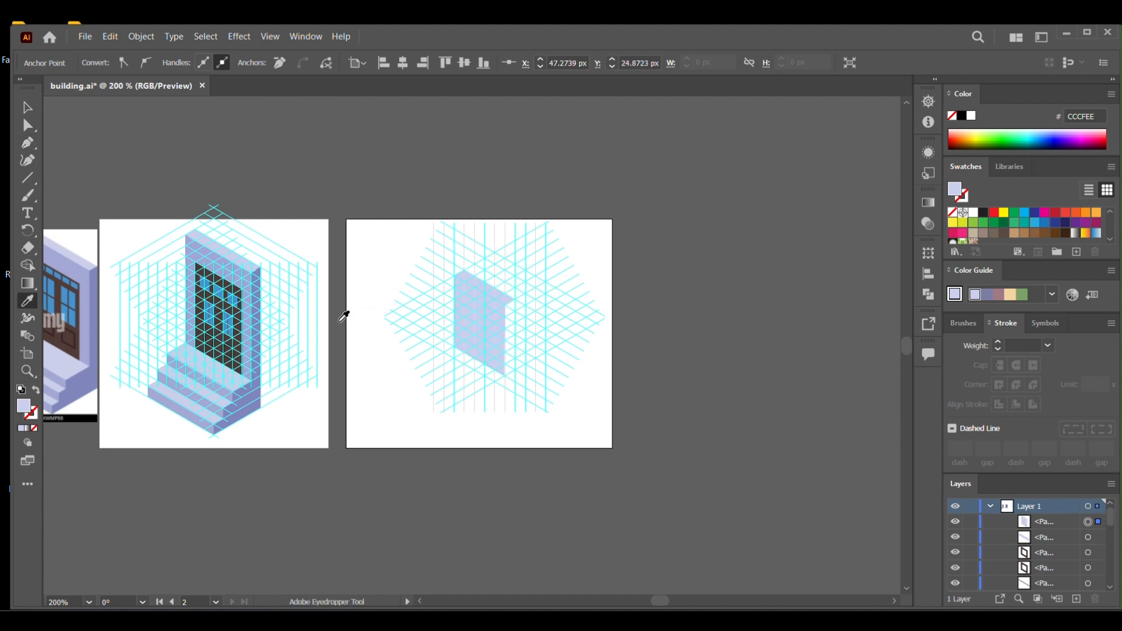
click(197, 239)
Draw the wall's narrow side face, about 5 px wide, along the right edge of the front face with the Pen tool.
key(p)
click(515, 301)
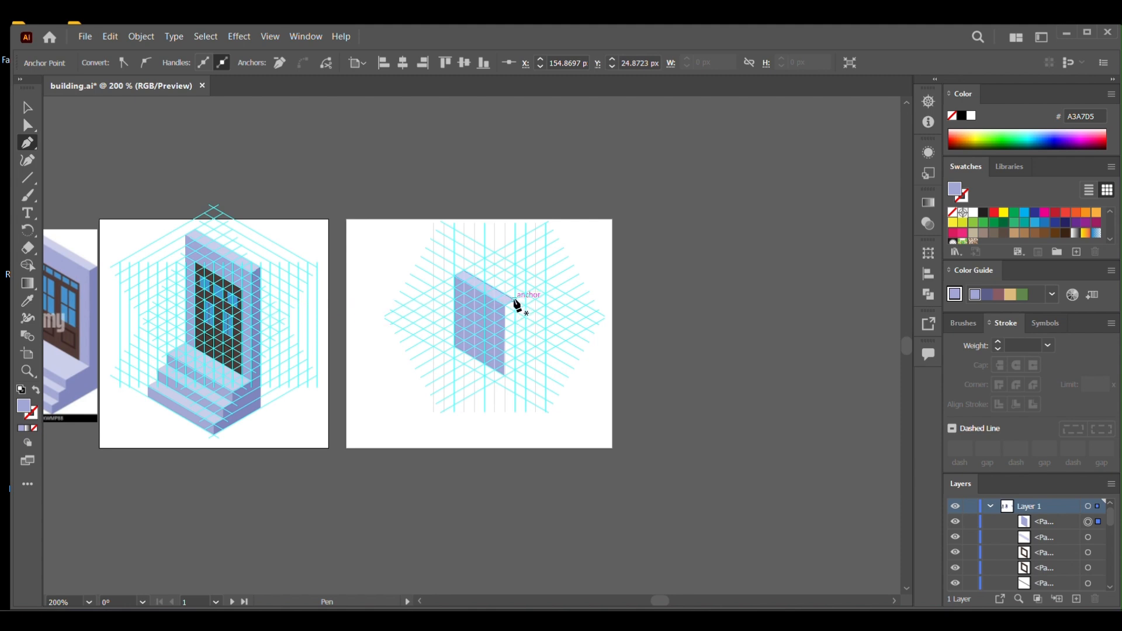
click(515, 302)
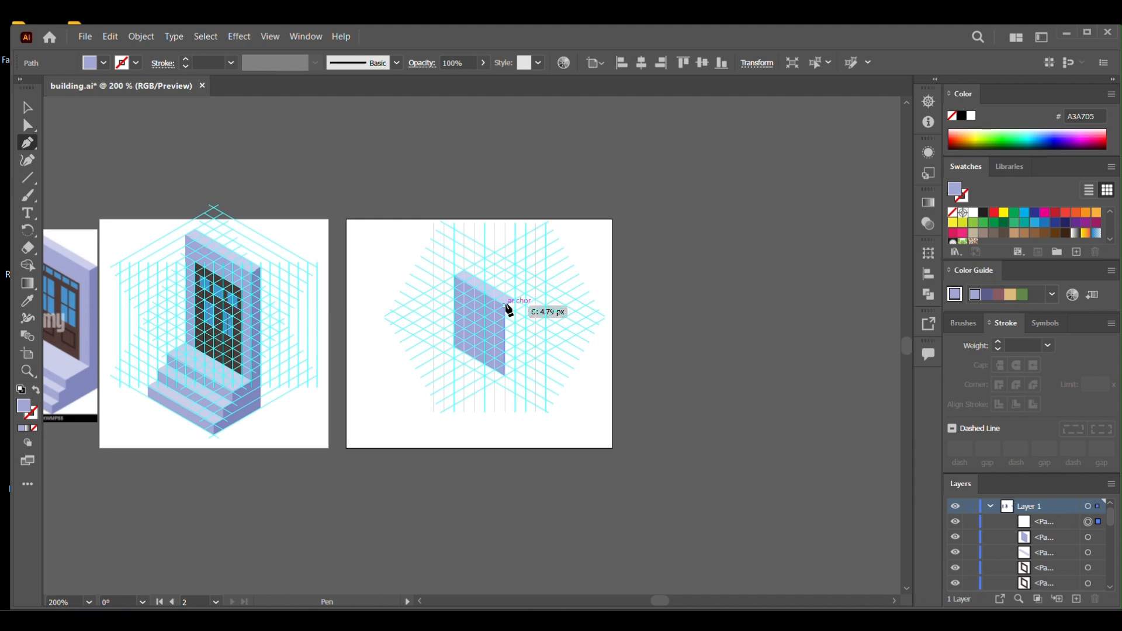
click(507, 377)
click(507, 377)
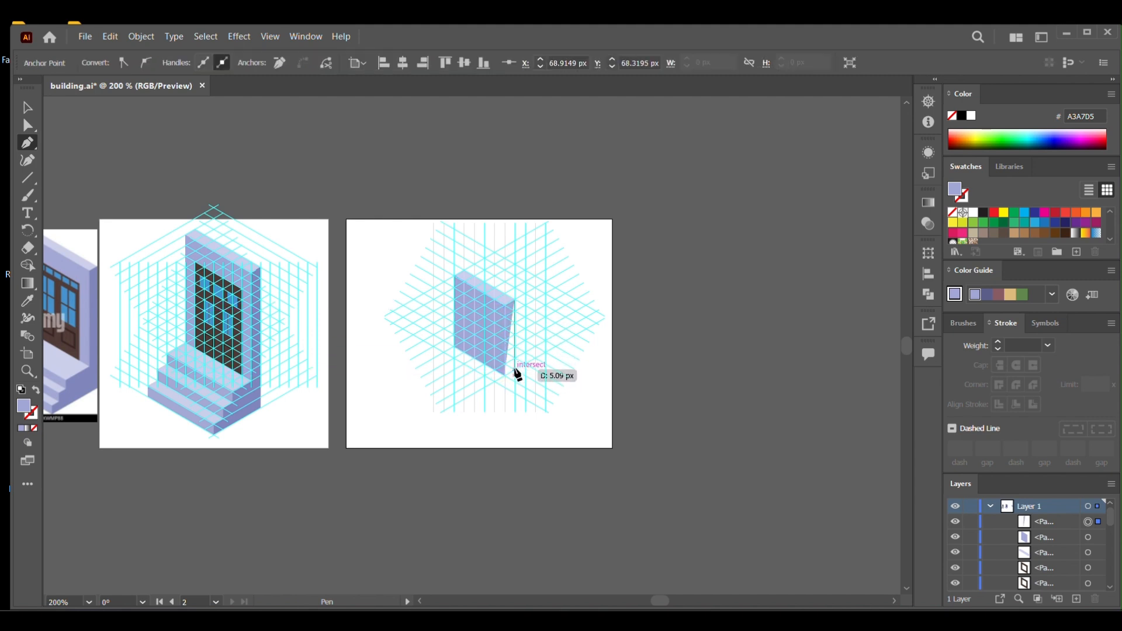
click(515, 302)
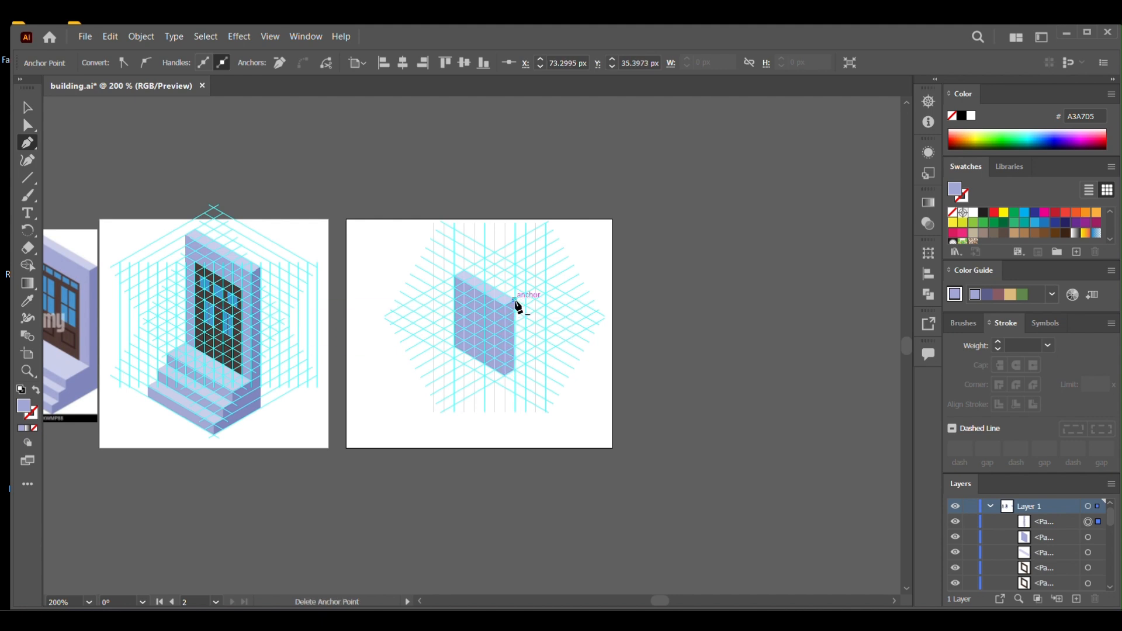
Fill the narrow side face with the darker blue-violet 7F86BE sampled from the reference wall's side.
key(i)
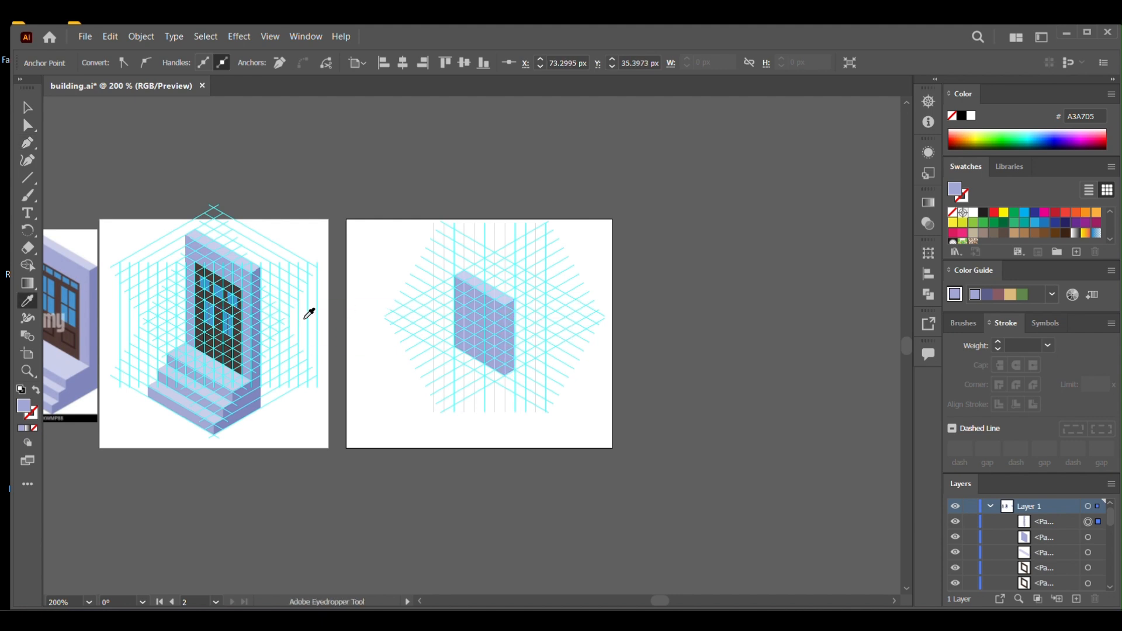
click(262, 292)
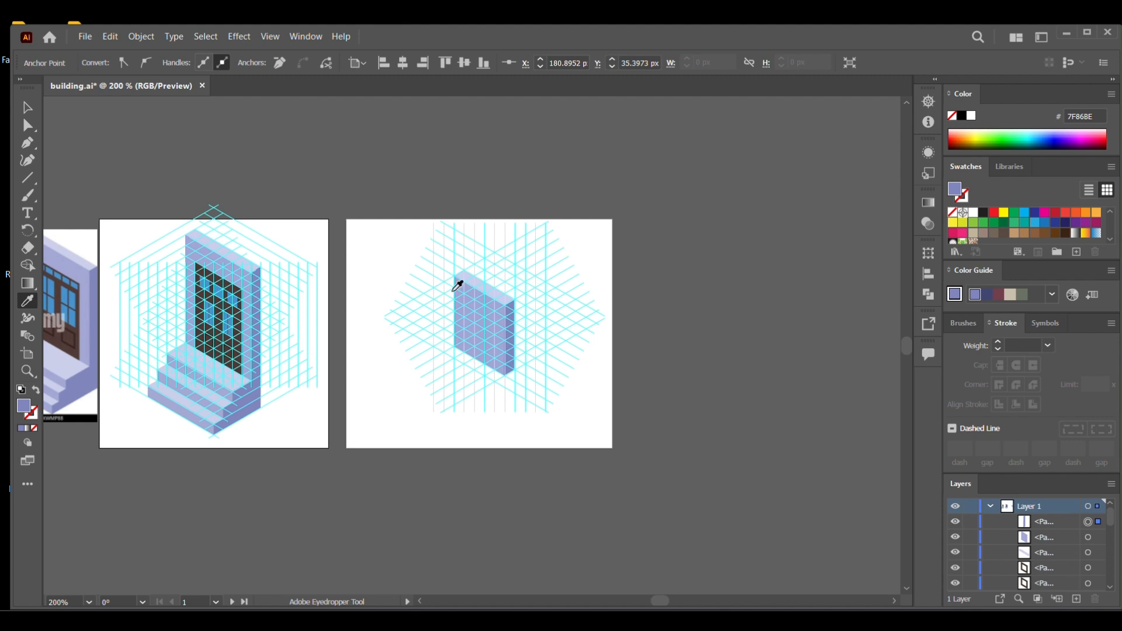
key(v)
key(a)
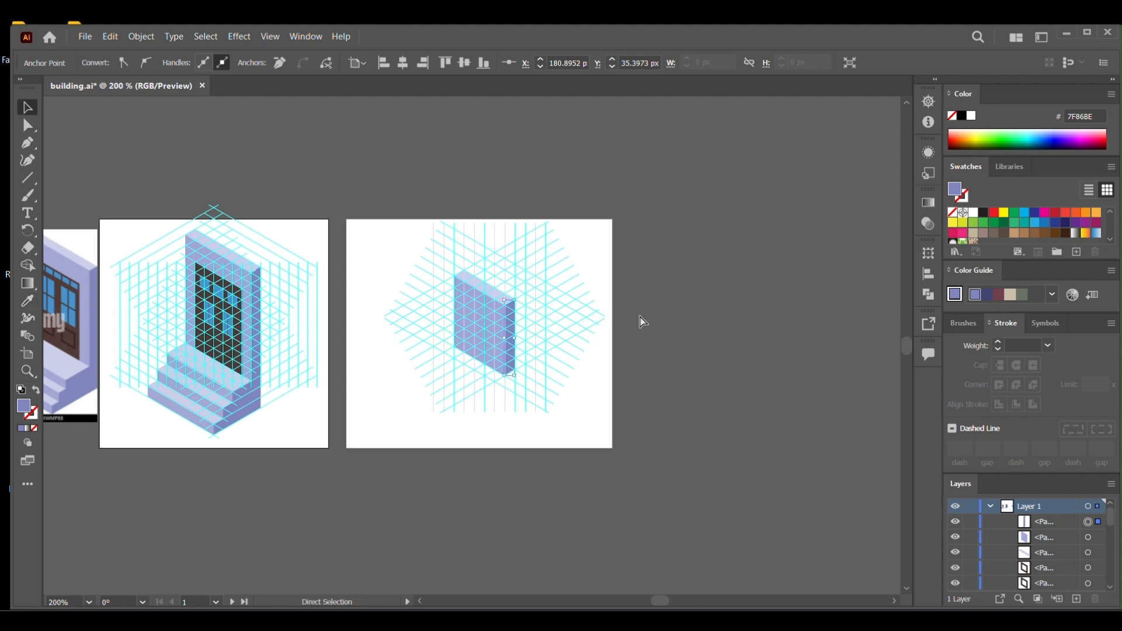
Hide the isometric guides and select all three faces of the wall block to check it without the grid.
click(642, 321)
key(ctrl+semicolon)
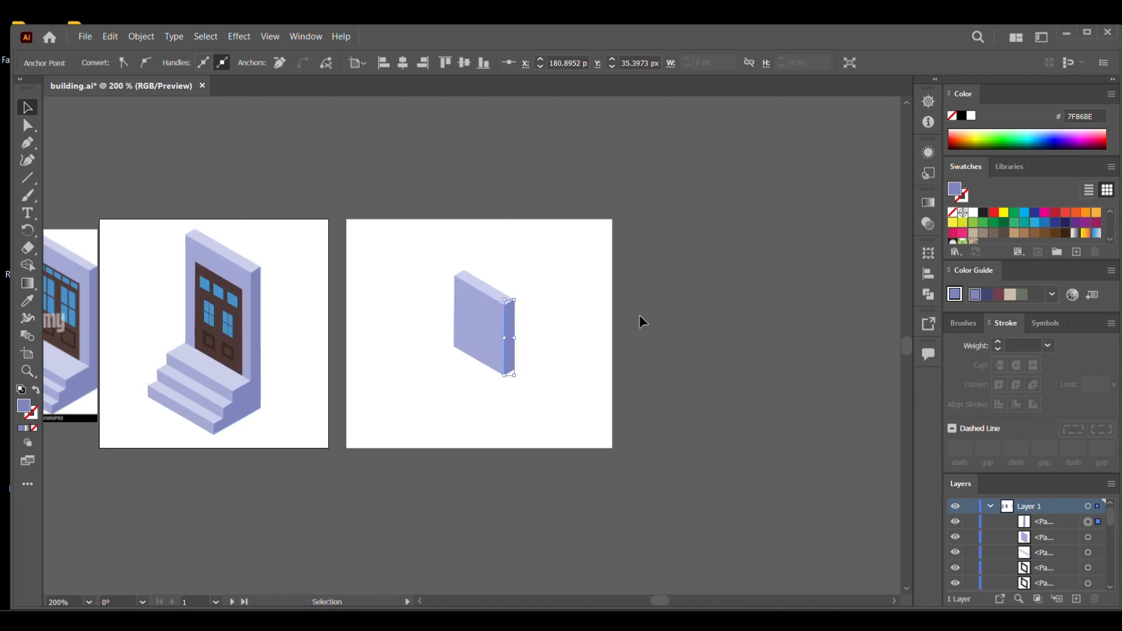
click(579, 321)
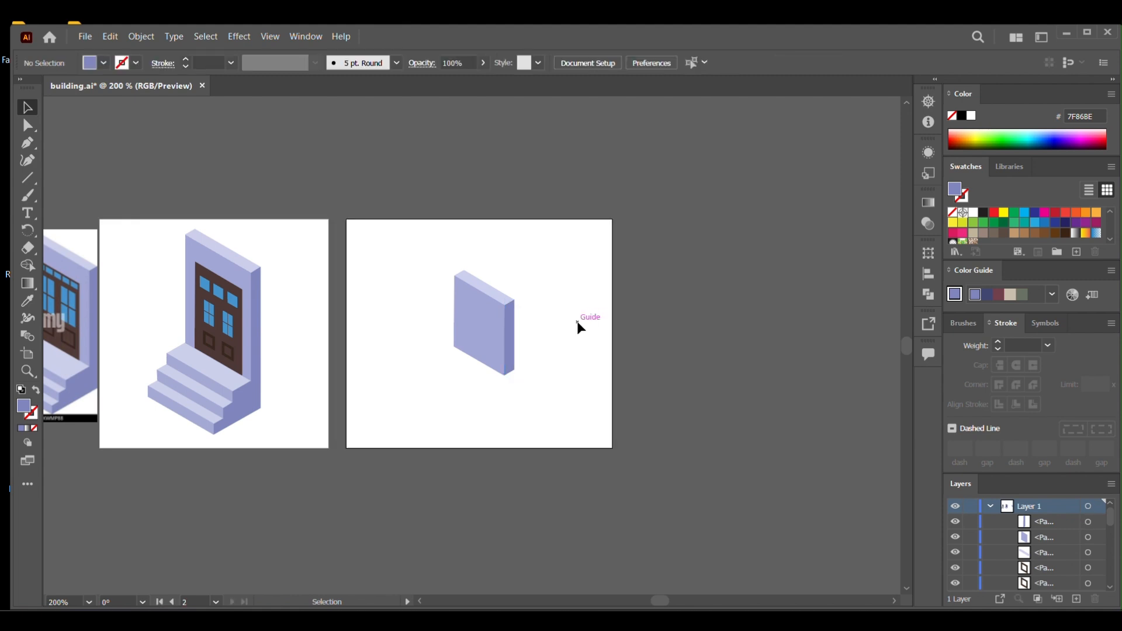
drag(406, 339, 454, 222)
click(492, 320)
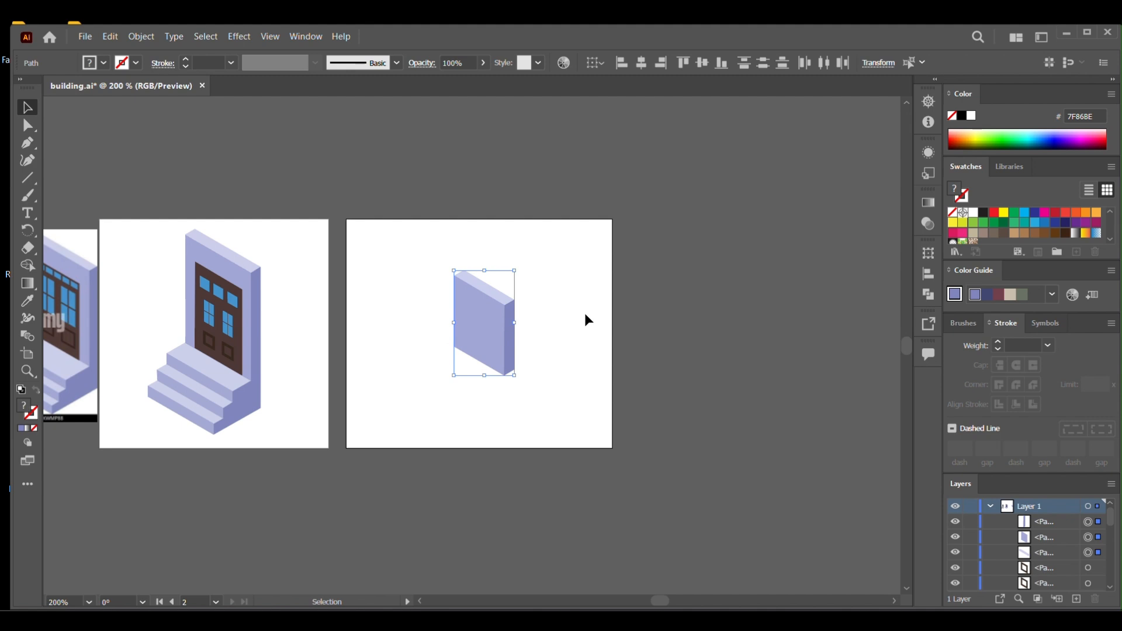
Show the guides over the artwork once more, deselect the wall faces and hide the guides again.
key(ctrl+semicolon)
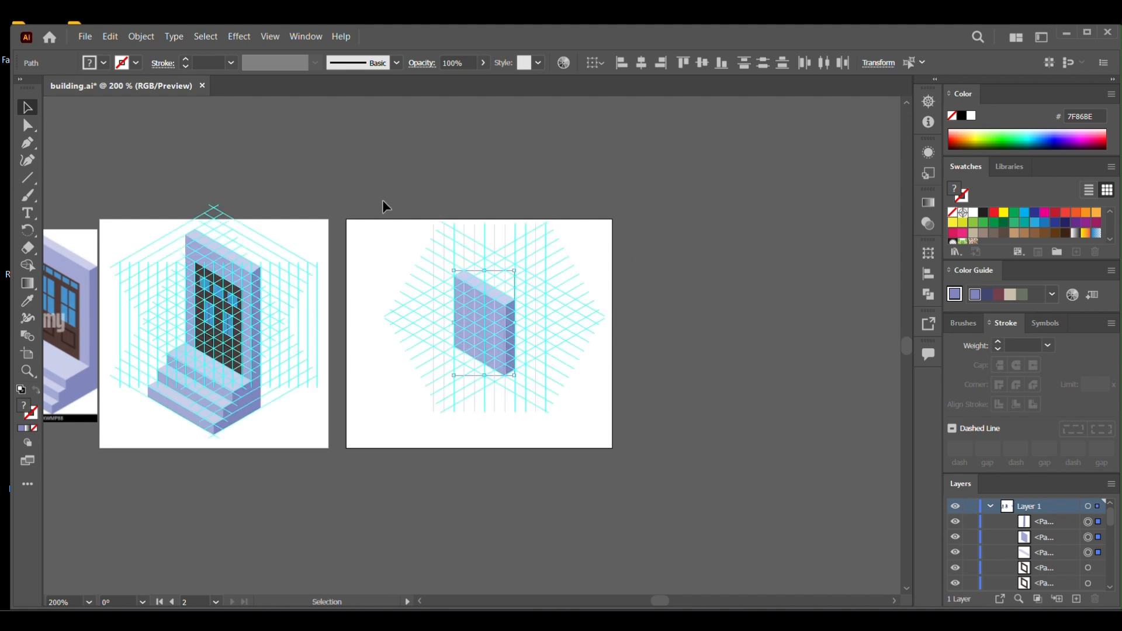
right_click(399, 252)
click(390, 390)
click(394, 396)
key(ctrl+semicolon)
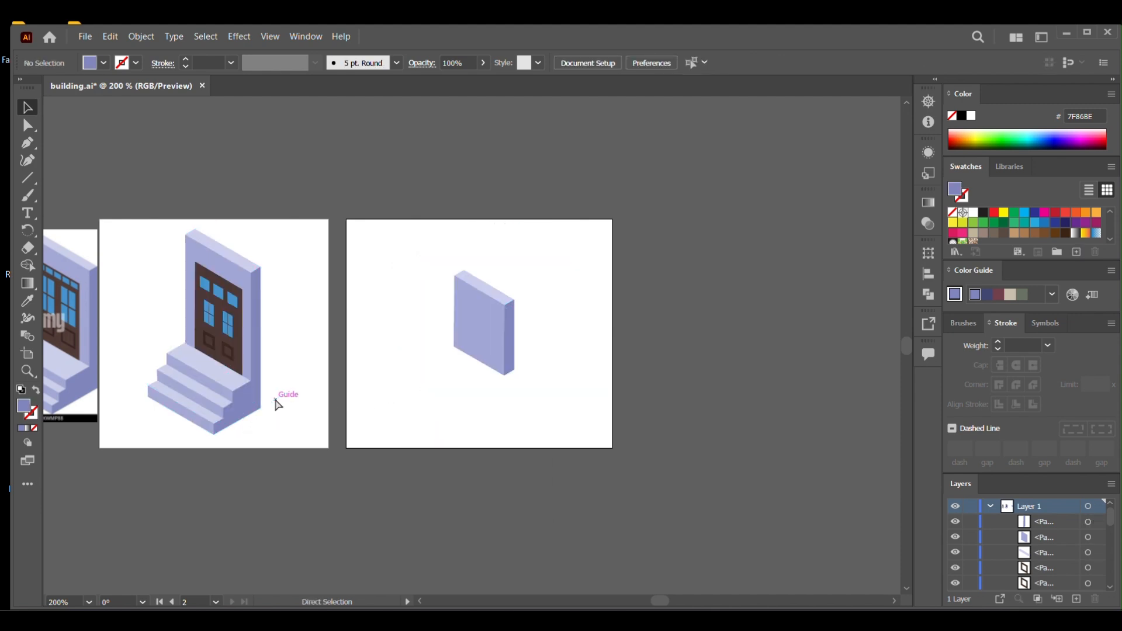
Shift the brown door panel and the wall's top face out of the finished door drawing one at a time, undoing each move.
key(ctrl+equal)
key(ctrl+equal)
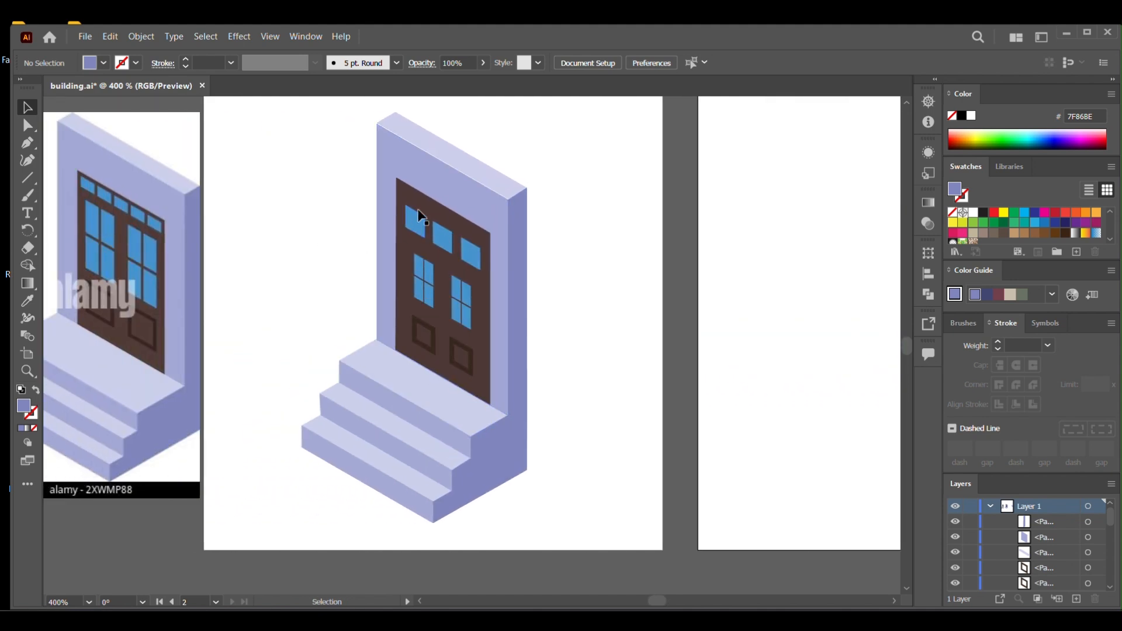
drag(419, 217, 313, 260)
key(ctrl+z)
key(v)
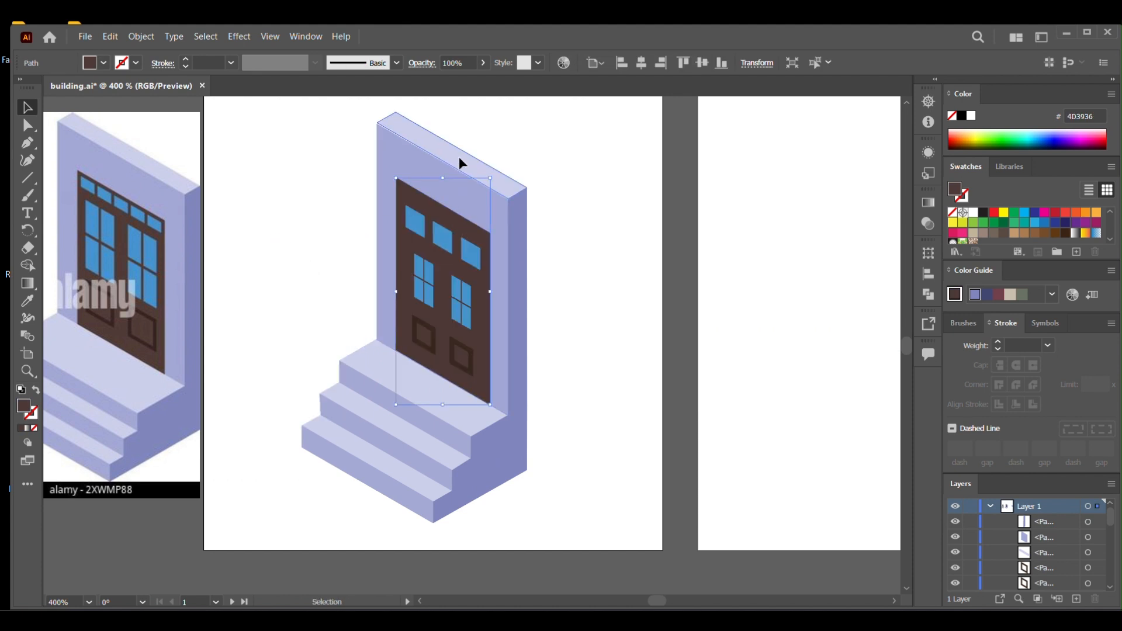
drag(461, 164, 521, 138)
key(ctrl+z)
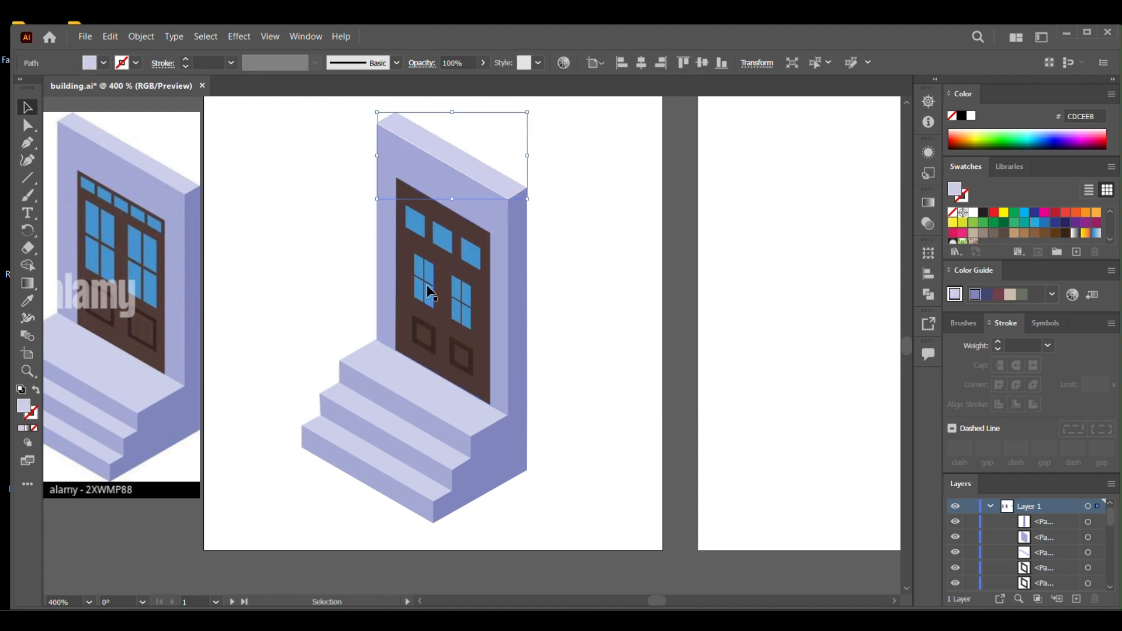
Shift the light tread of the lowest step away from the finished door drawing and undo the move.
click(541, 257)
key(a)
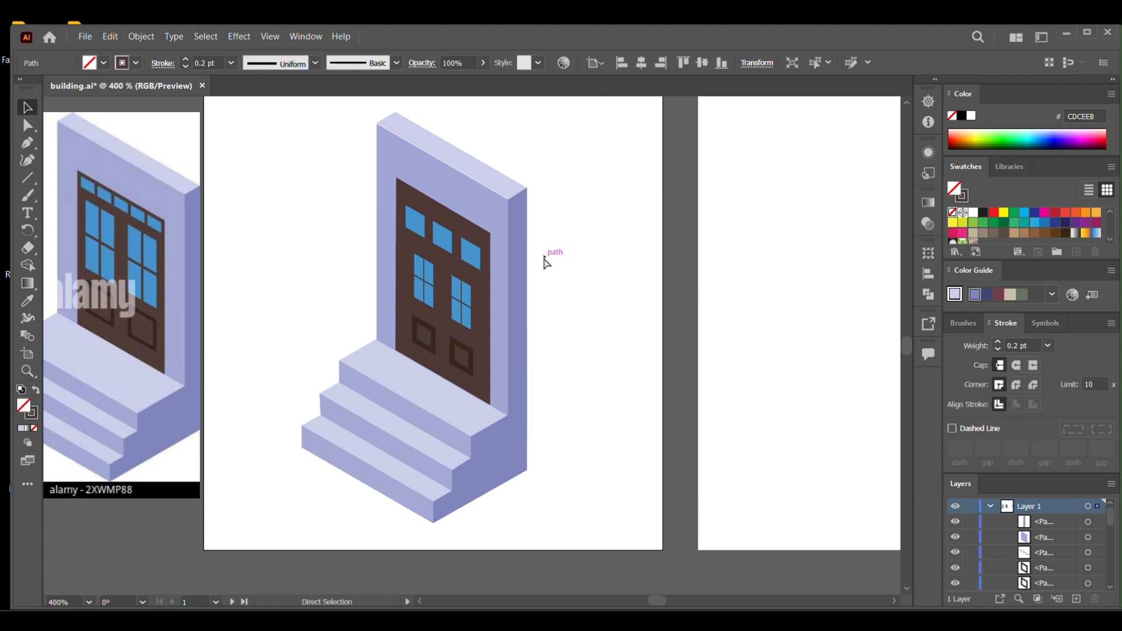
drag(373, 460, 320, 508)
key(ctrl+z)
key(v)
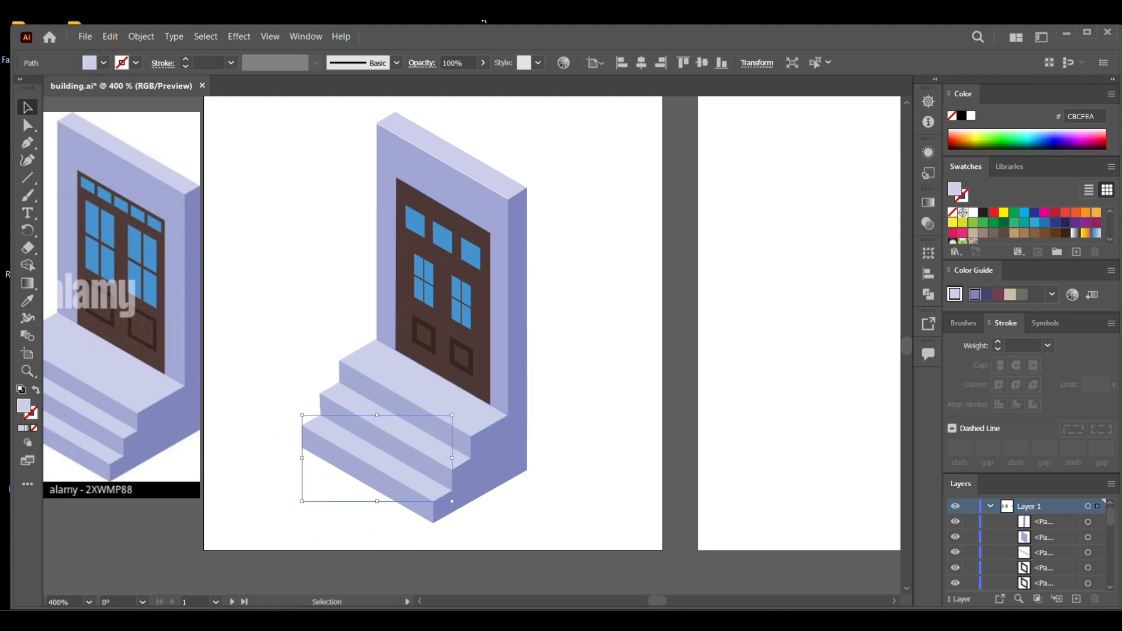